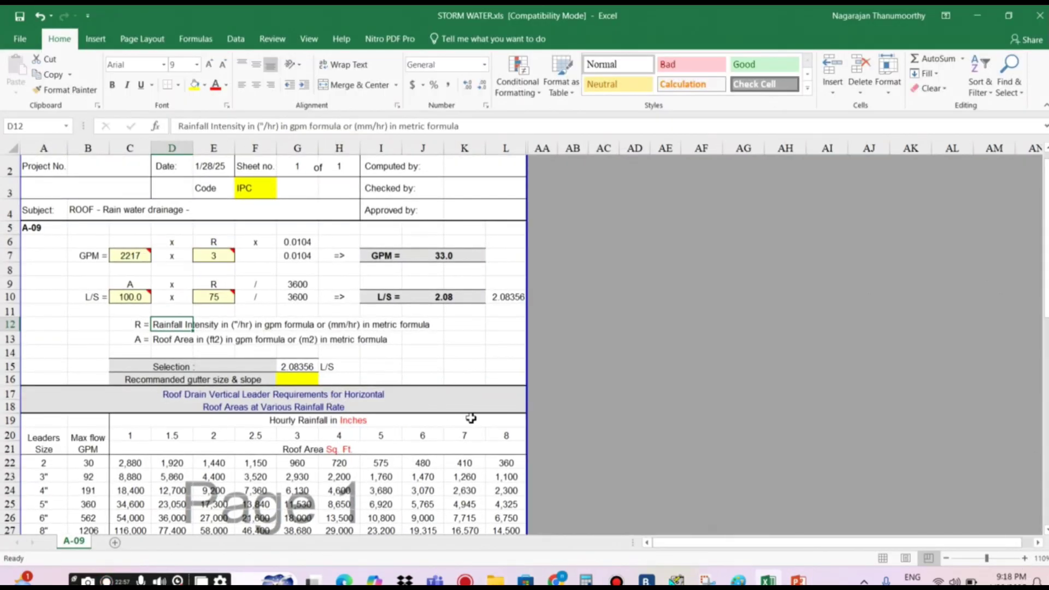
Examine the GPM formula's roof area and flow result, then the inch and millimetre column headings of the vertical leader table
{"action": "mouse_move", "coordinate": [143, 257]}
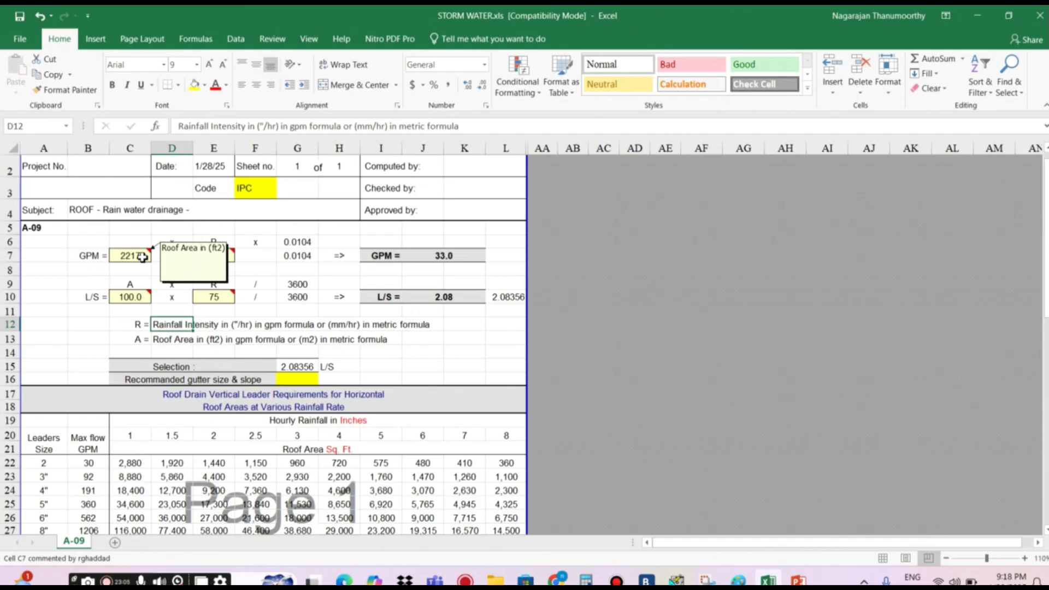
{"action": "left_click", "coordinate": [443, 264]}
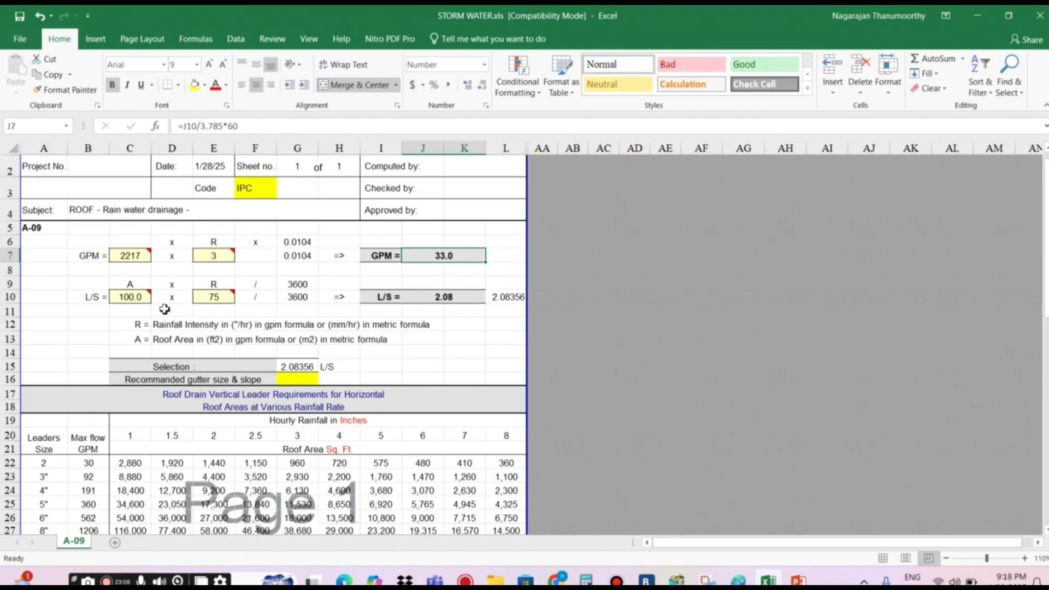
{"action": "mouse_move", "coordinate": [132, 297]}
{"action": "left_click_drag", "start_coordinate": [1046, 239], "coordinate": [1046, 244]}
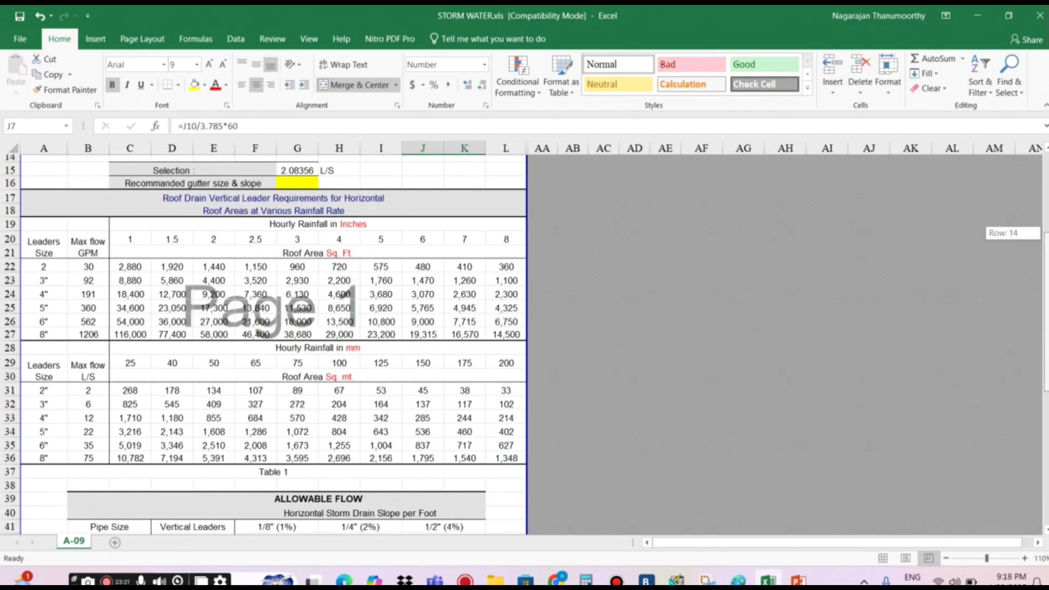
{"action": "left_click_drag", "start_coordinate": [85, 250], "coordinate": [362, 248]}
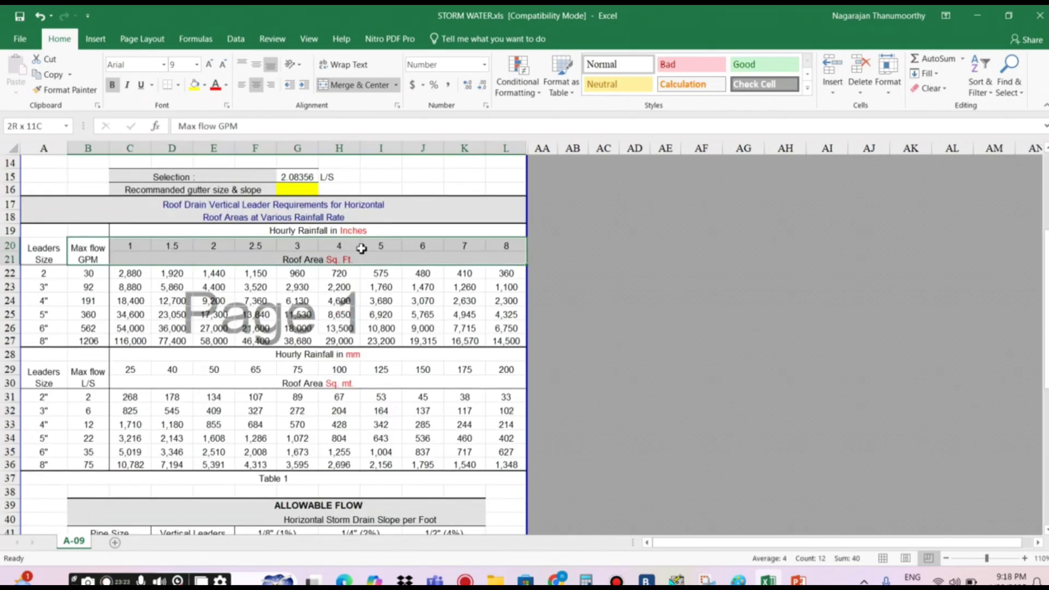
{"action": "left_click", "coordinate": [346, 259]}
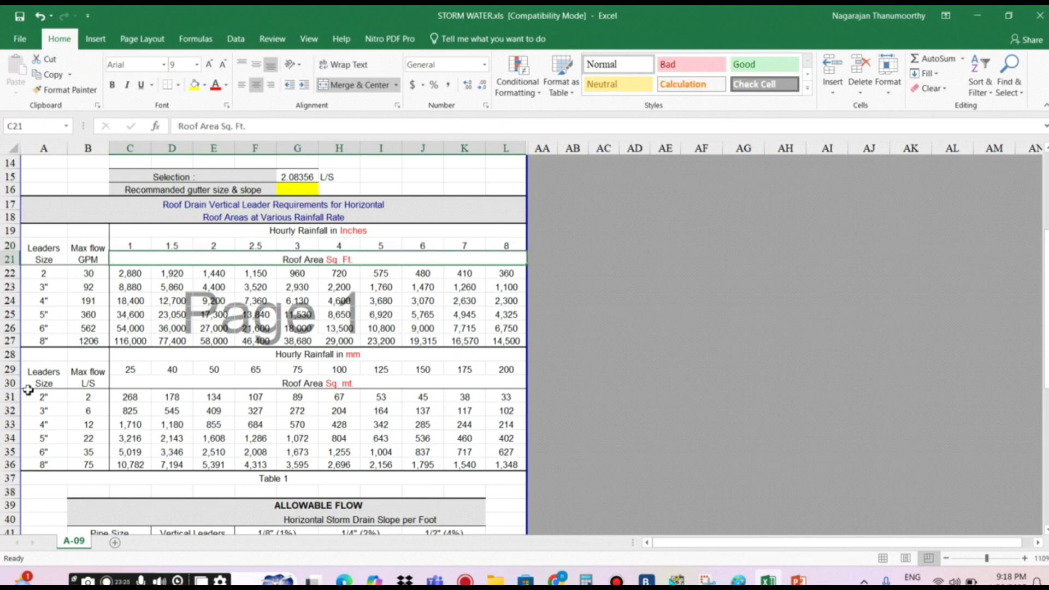
{"action": "left_click", "coordinate": [89, 378]}
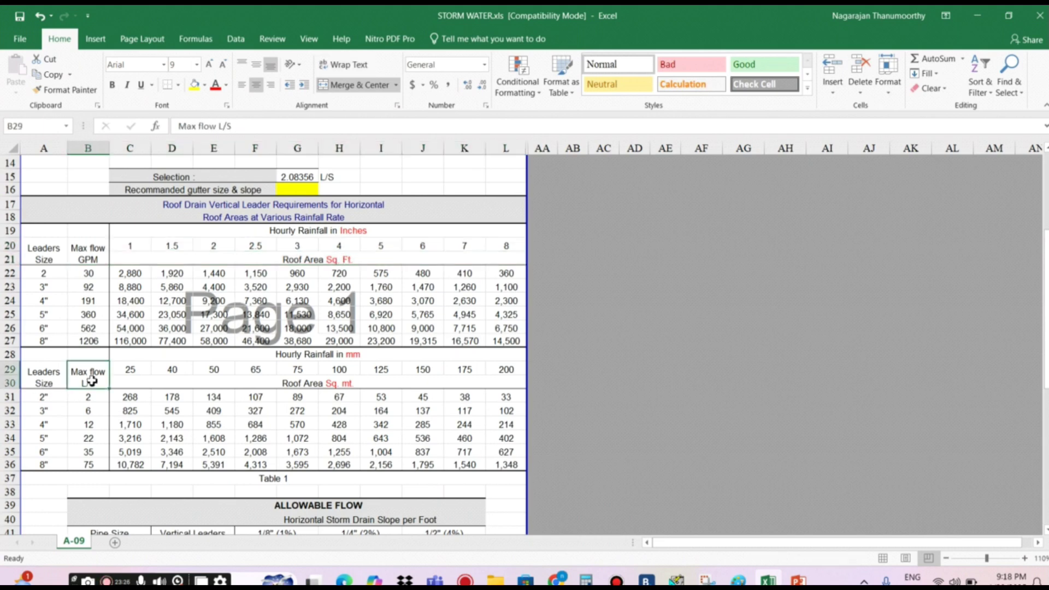
{"action": "left_click", "coordinate": [350, 386]}
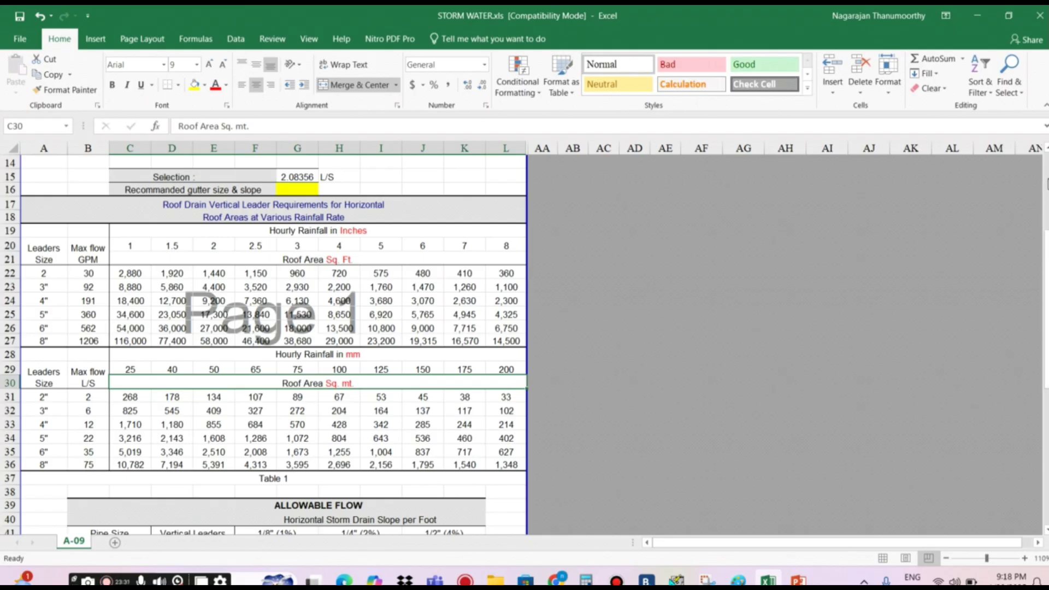
Enter 100 as the area to be drained, in m2, in the L/S formula
{"action": "scroll", "coordinate": [1047, 183], "scroll_direction": "up", "scroll_amount": 5}
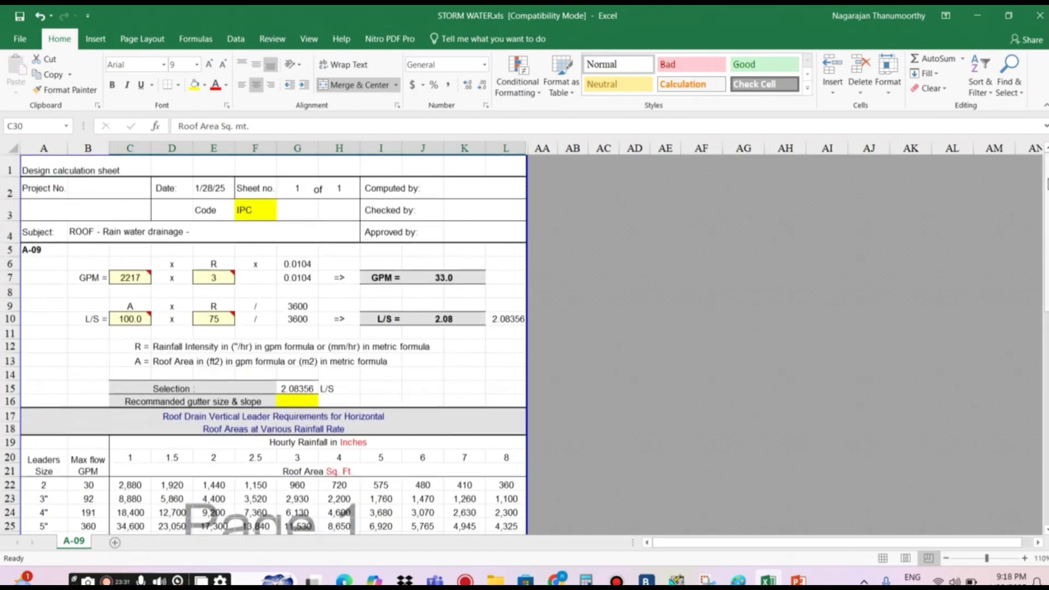
{"action": "left_click", "coordinate": [135, 319]}
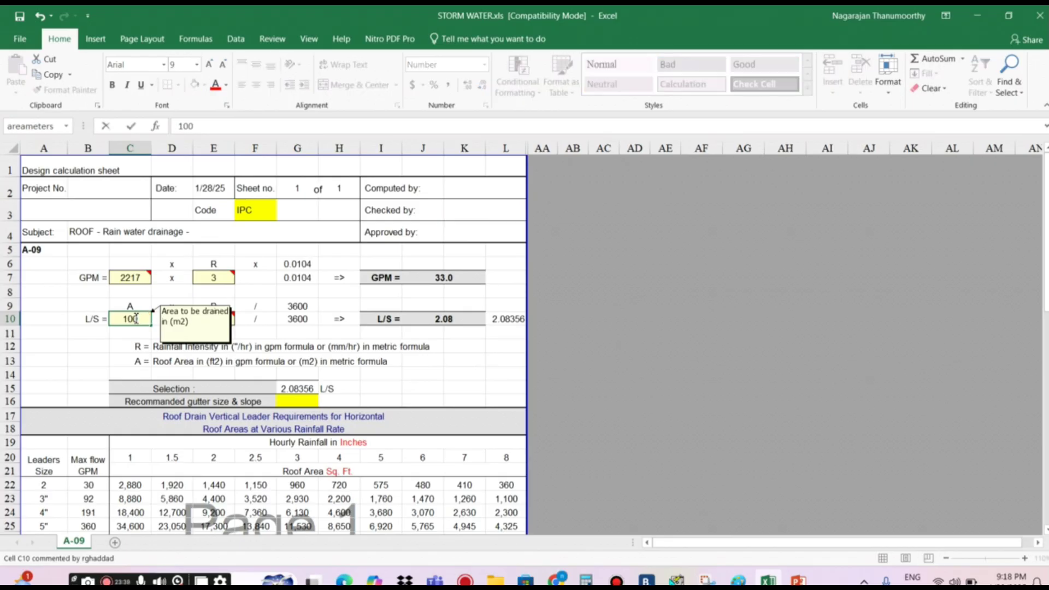
{"action": "key", "text": "Return"}
{"action": "mouse_move", "coordinate": [135, 318]}
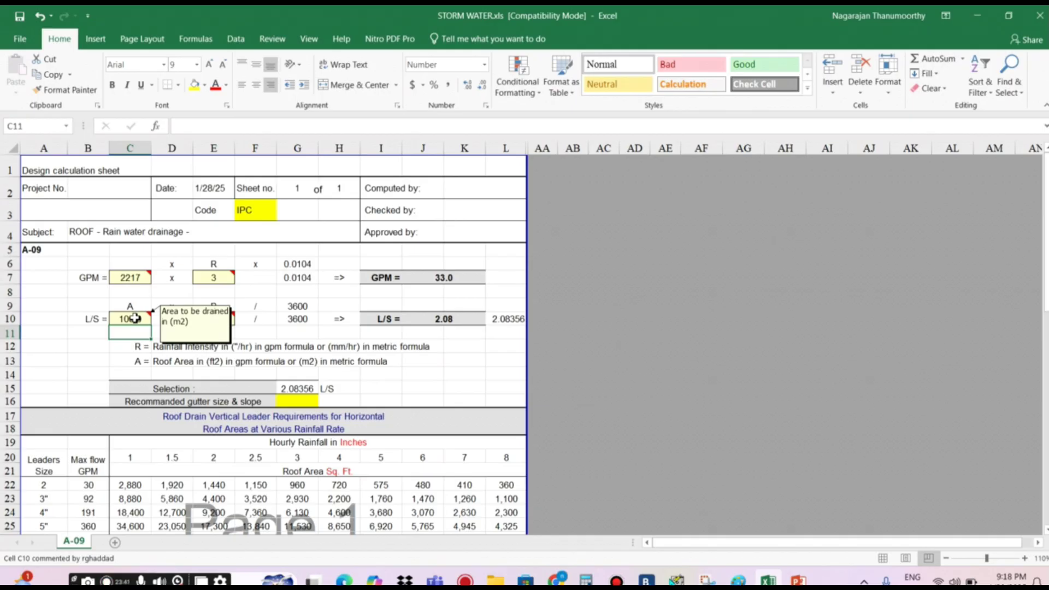
{"action": "left_click", "coordinate": [135, 319]}
Examine the rainfall intensities, conversion constants and the L/S result in the GPM and L/S formulas, along with the definition of R
{"action": "left_click", "coordinate": [226, 321]}
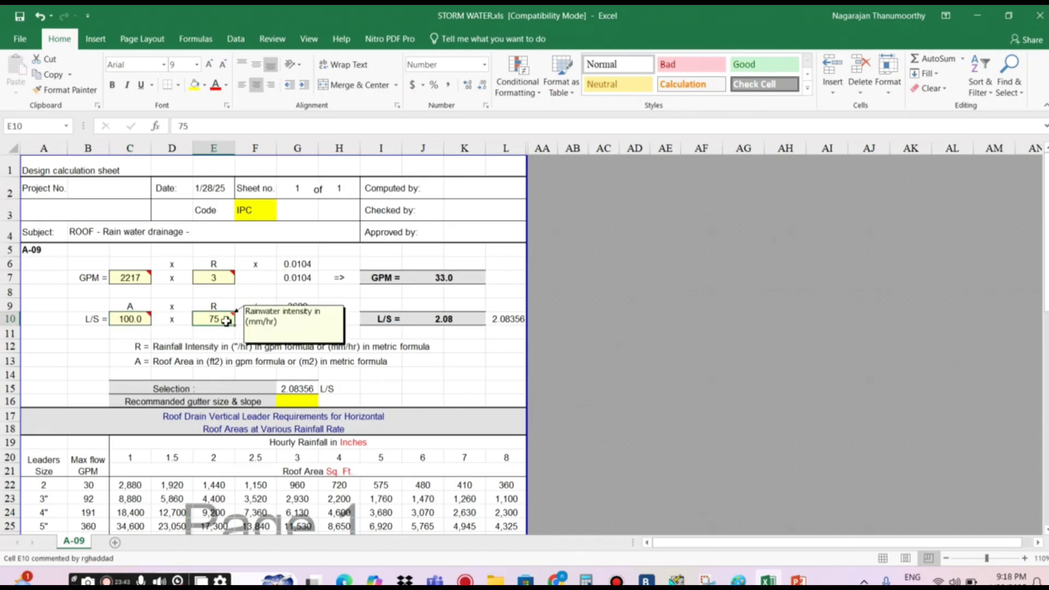
{"action": "left_click", "coordinate": [174, 344]}
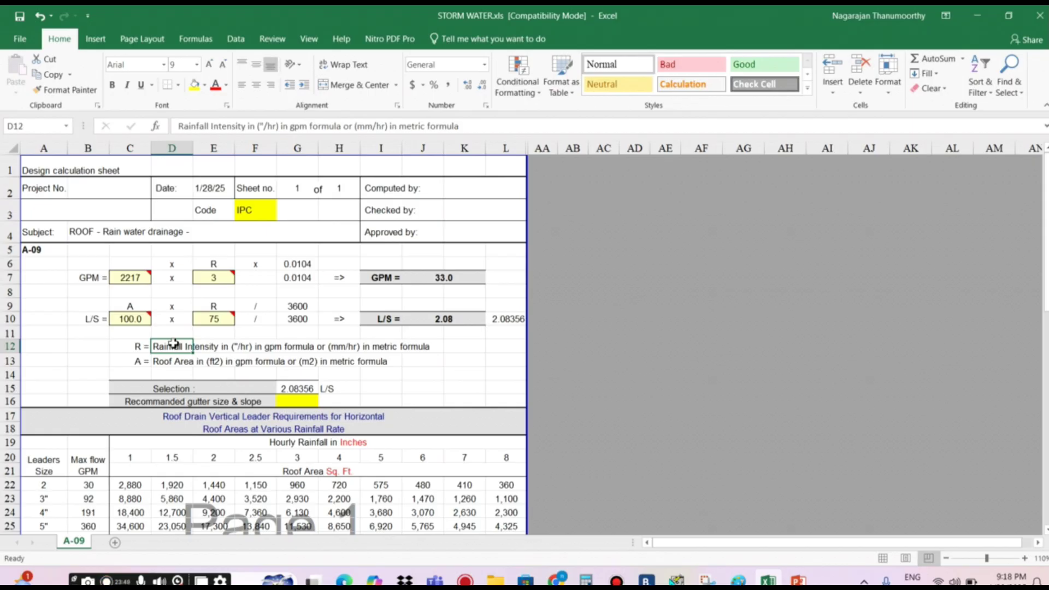
{"action": "left_click", "coordinate": [225, 320]}
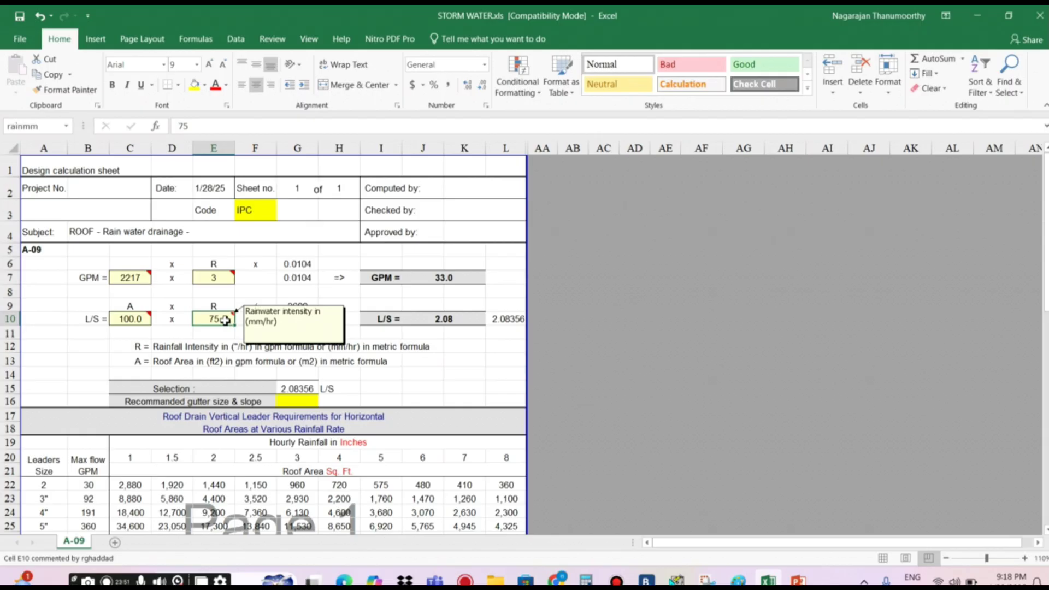
{"action": "left_click", "coordinate": [217, 279]}
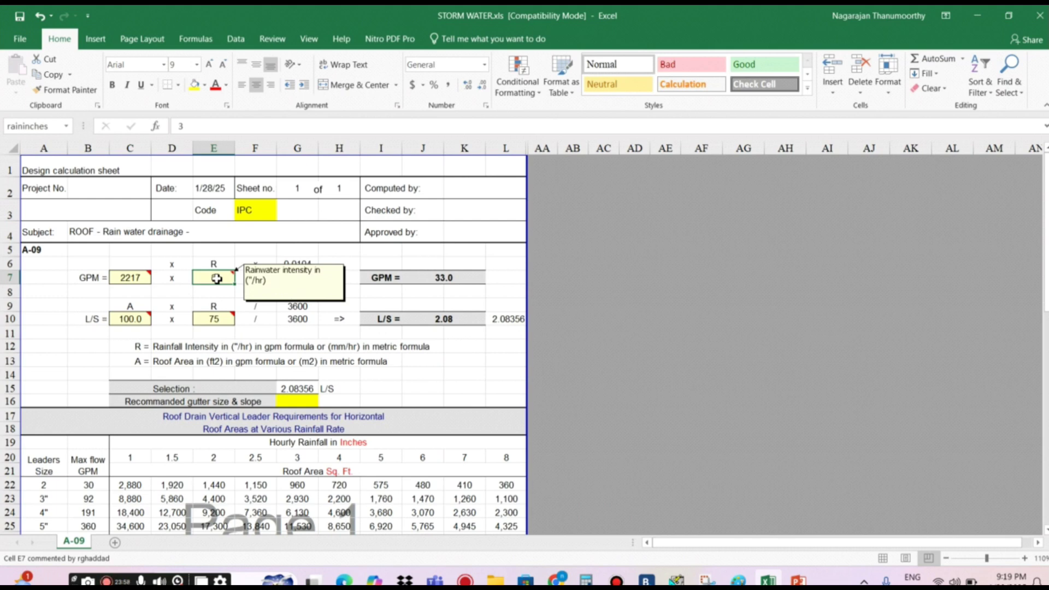
{"action": "left_click", "coordinate": [298, 319]}
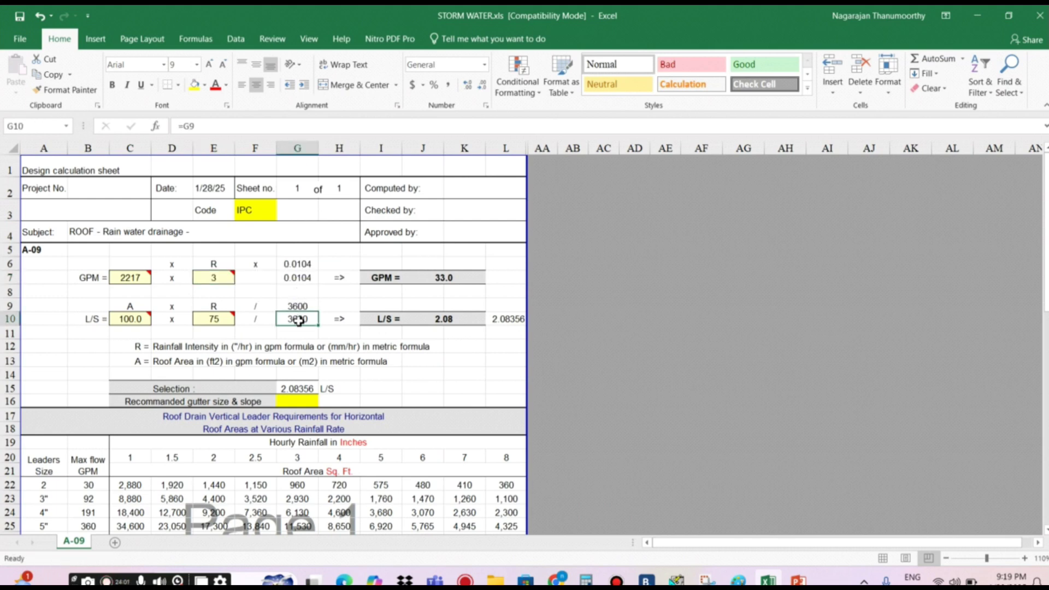
{"action": "left_click", "coordinate": [309, 275]}
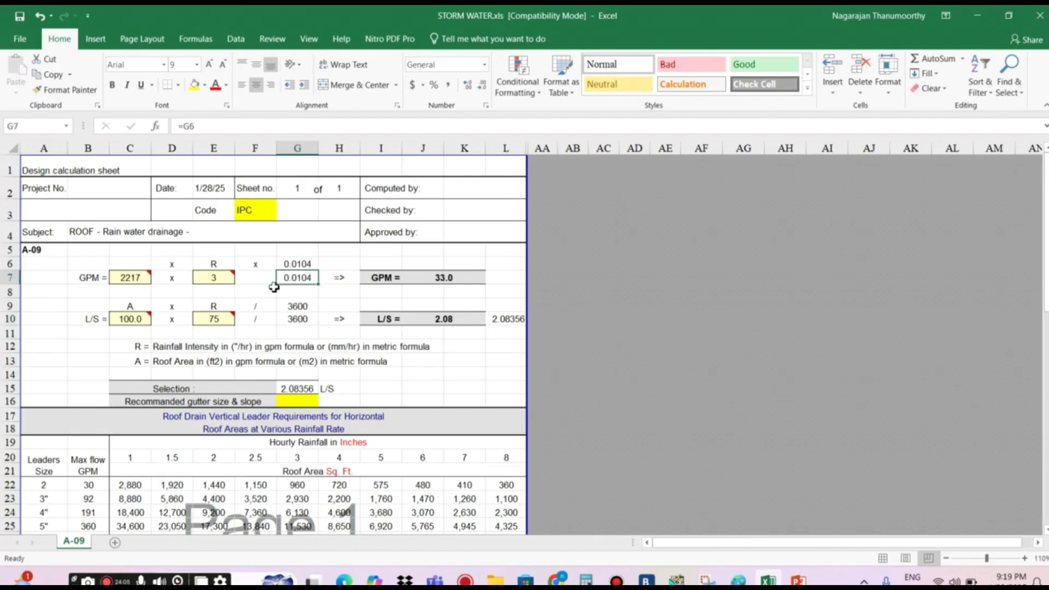
{"action": "left_click", "coordinate": [224, 277]}
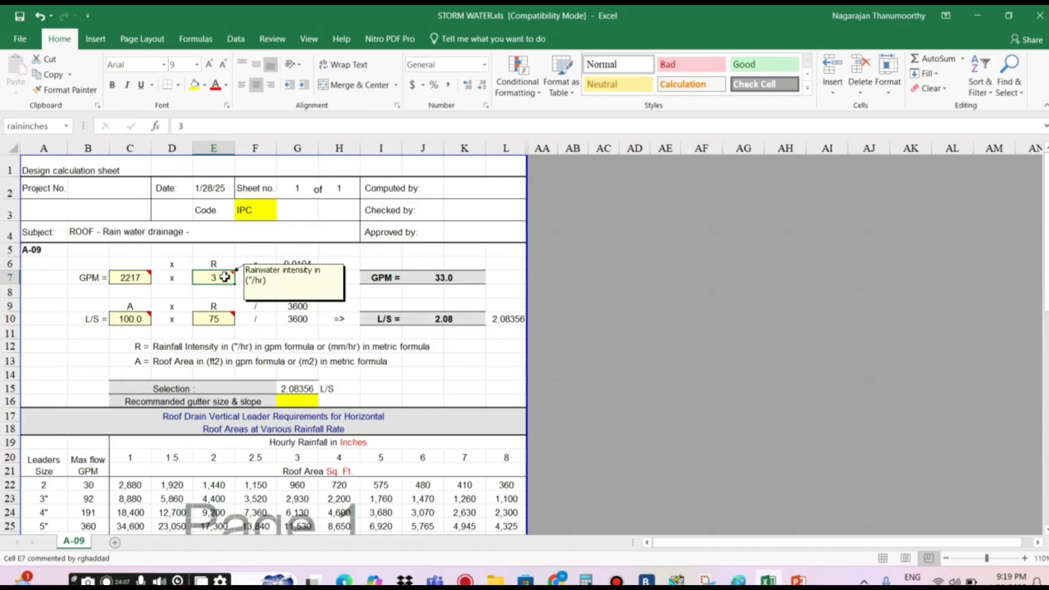
{"action": "left_click", "coordinate": [216, 321]}
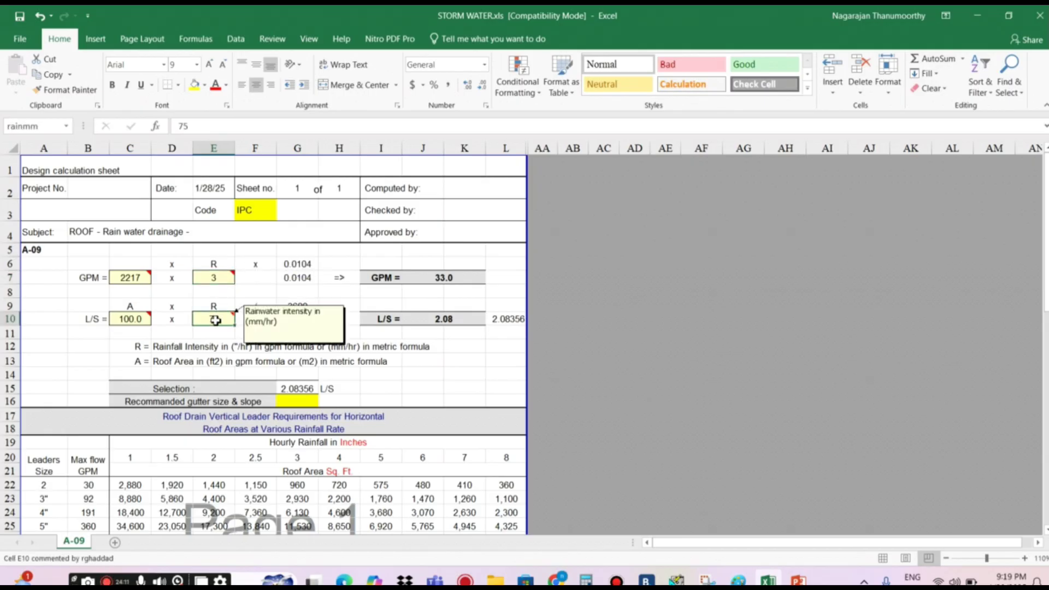
{"action": "left_click", "coordinate": [423, 319]}
Review the rainfall, roof area, max flow and leader size headings of both leader tables against the selection flow
{"action": "scroll", "coordinate": [428, 383], "scroll_direction": "down", "scroll_amount": 4}
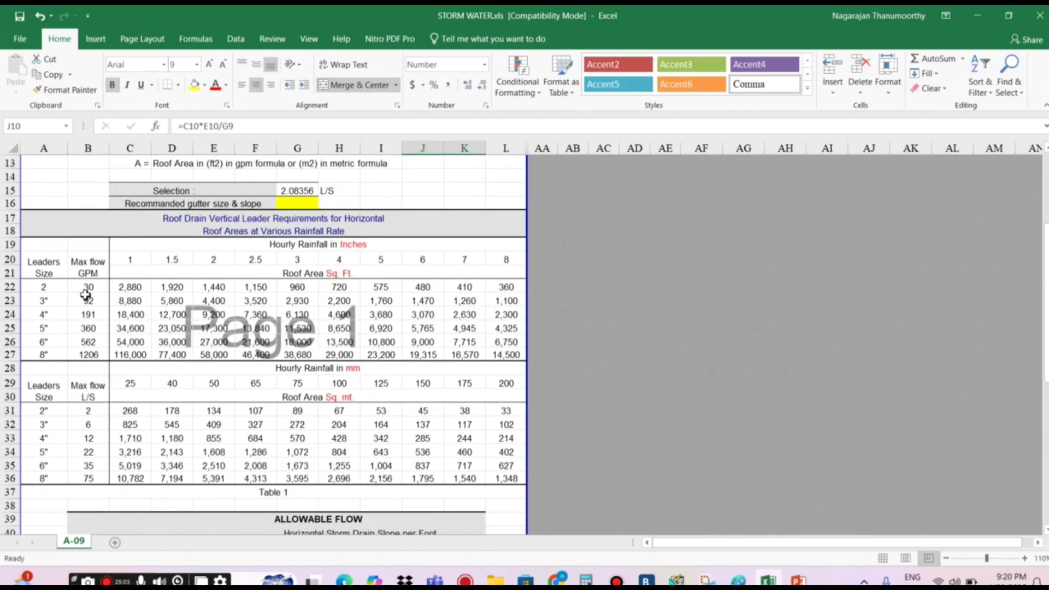
{"action": "left_click", "coordinate": [332, 273]}
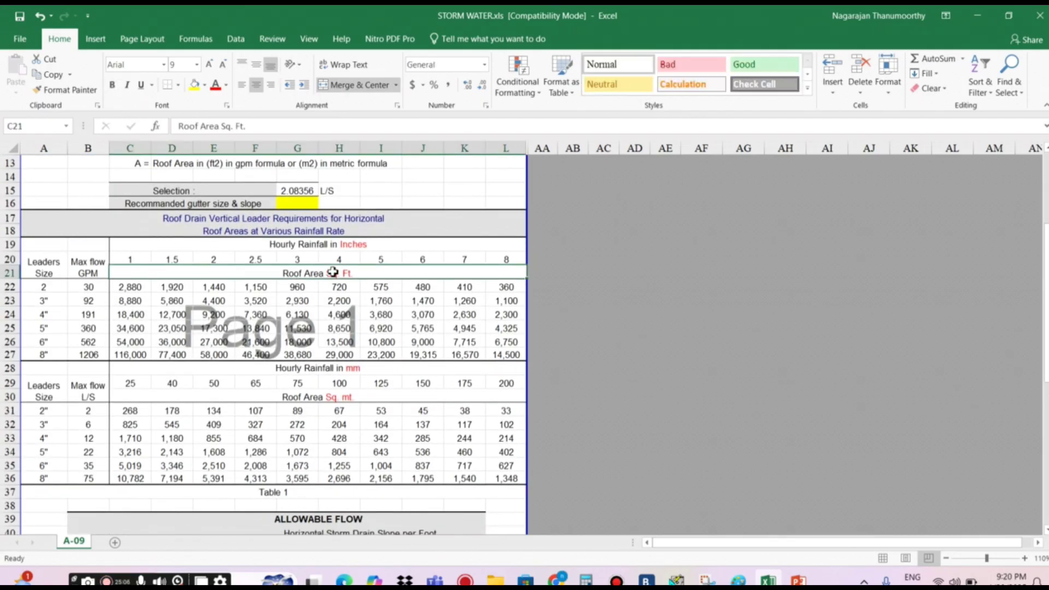
{"action": "left_click", "coordinate": [335, 246]}
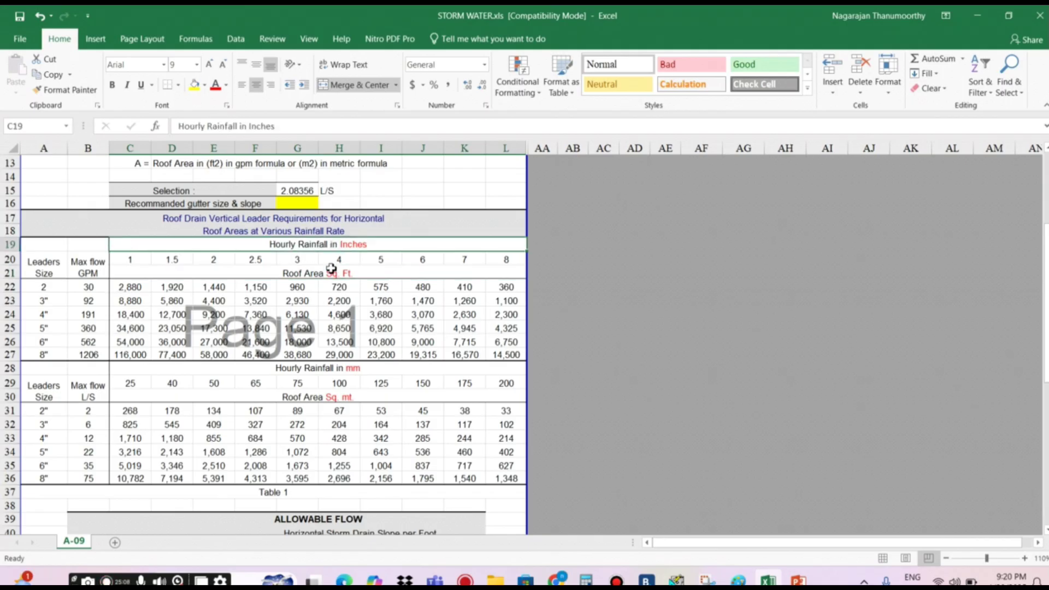
{"action": "left_click", "coordinate": [341, 399]}
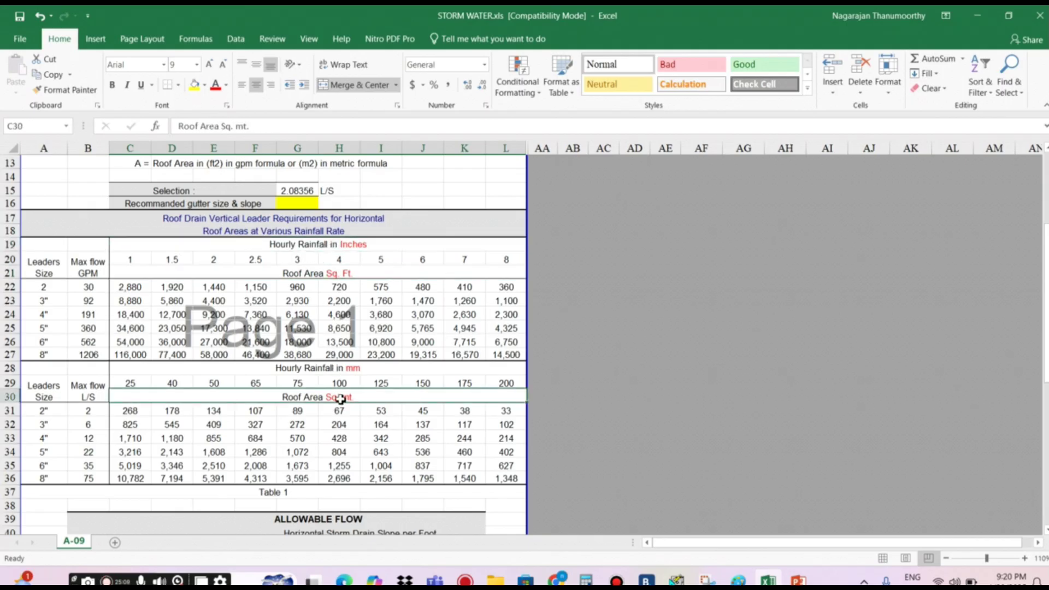
{"action": "left_click", "coordinate": [86, 401]}
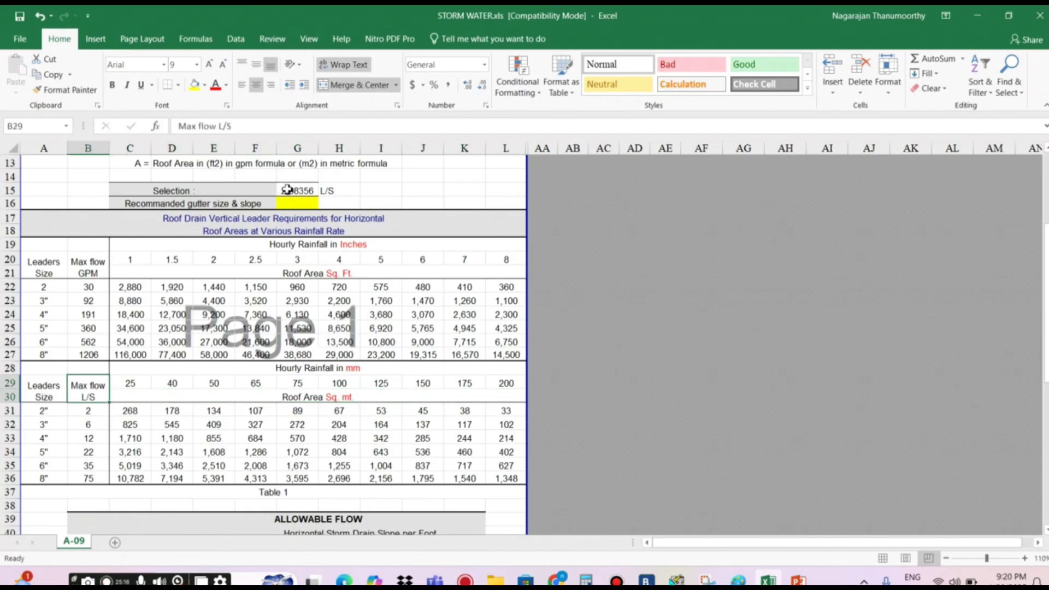
{"action": "left_click", "coordinate": [290, 190]}
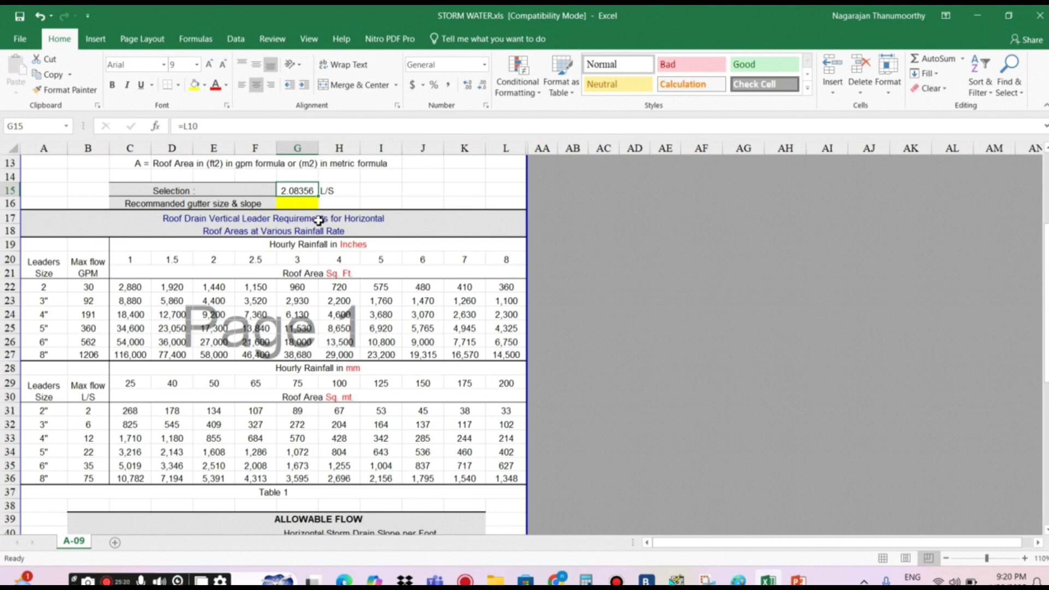
{"action": "left_click", "coordinate": [43, 396]}
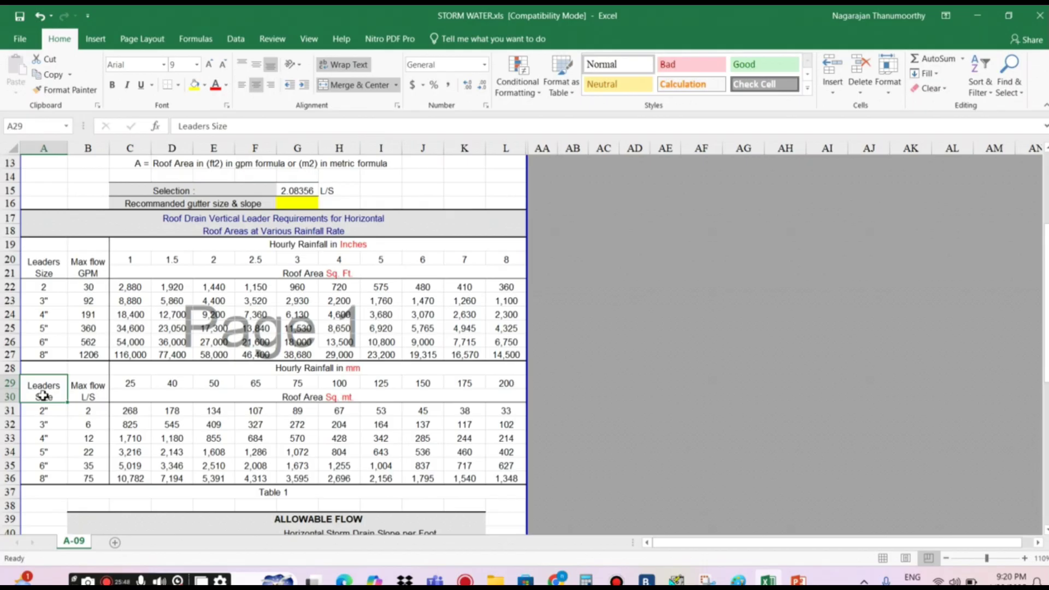
Locate the 75 mm hourly rainfall column in the metric leader table and inspect its roof area for the 2" leader
{"action": "left_click", "coordinate": [297, 189]}
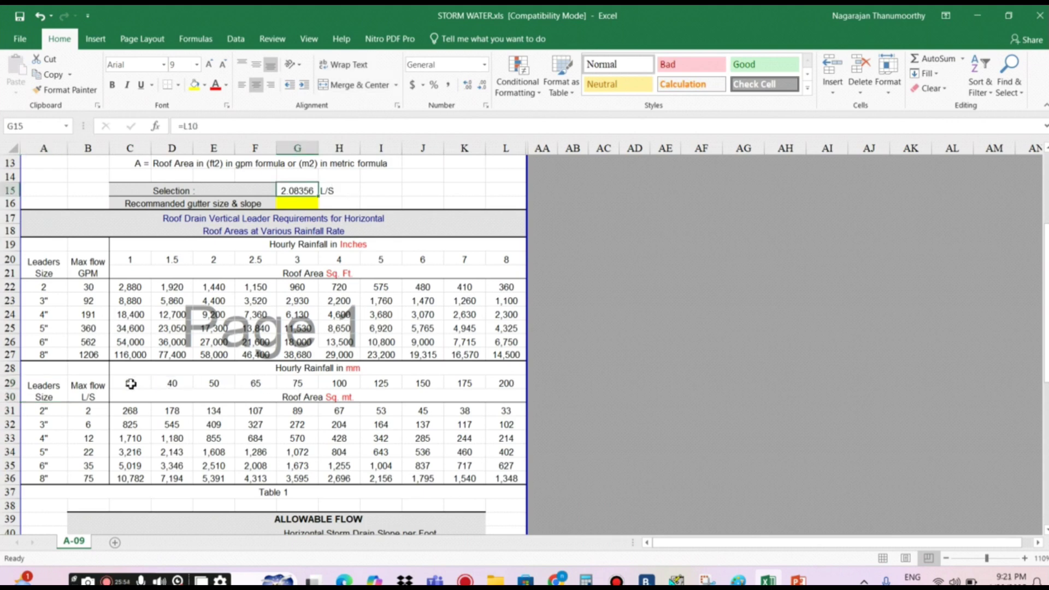
{"action": "left_click_drag", "start_coordinate": [131, 382], "coordinate": [535, 399]}
{"action": "left_click", "coordinate": [299, 386]}
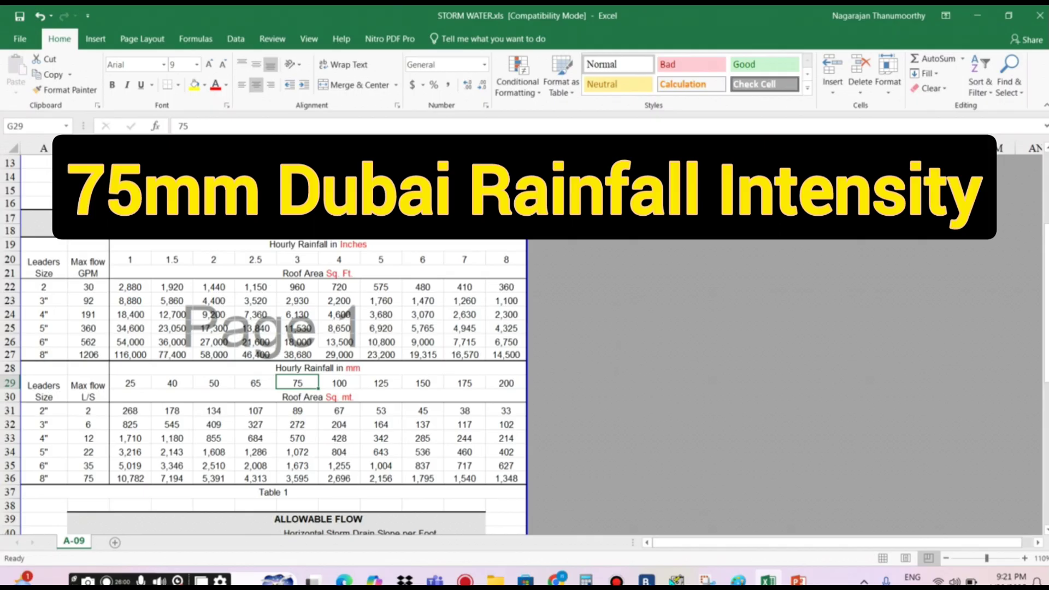
{"action": "left_click", "coordinate": [297, 148]}
{"action": "left_click", "coordinate": [310, 410]}
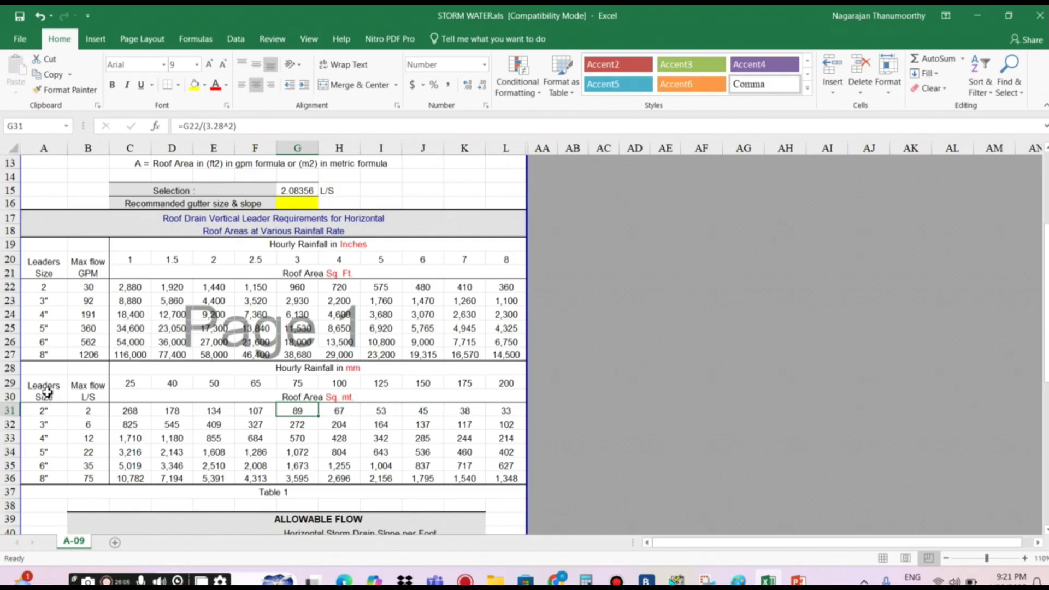
Compare the 2" and 3" leaders' max flow in L/S and check the 3" leader's roof area at 75 mm rainfall
{"action": "left_click", "coordinate": [85, 389]}
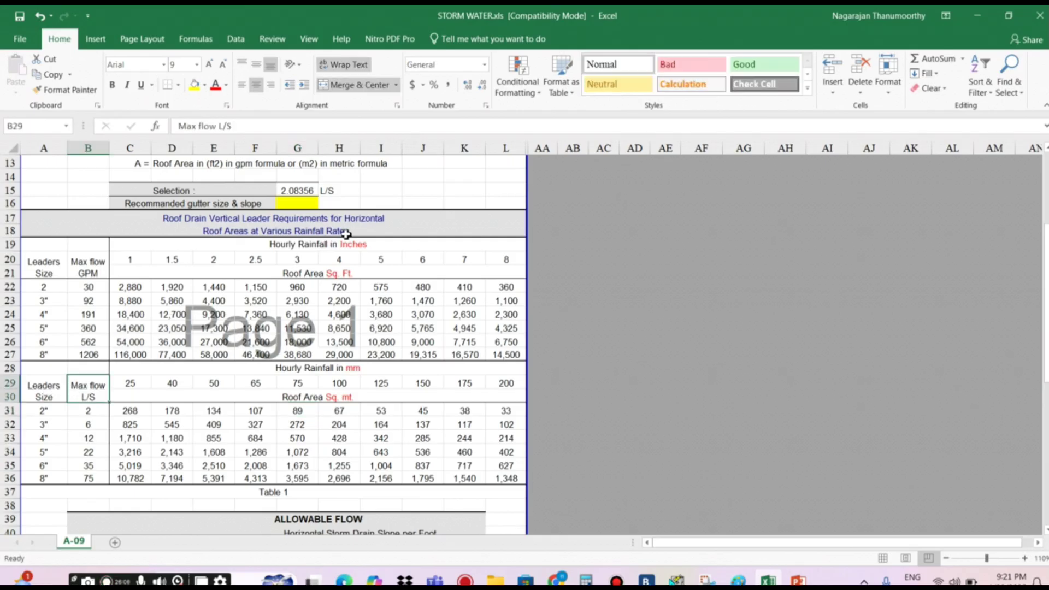
{"action": "left_click", "coordinate": [94, 411]}
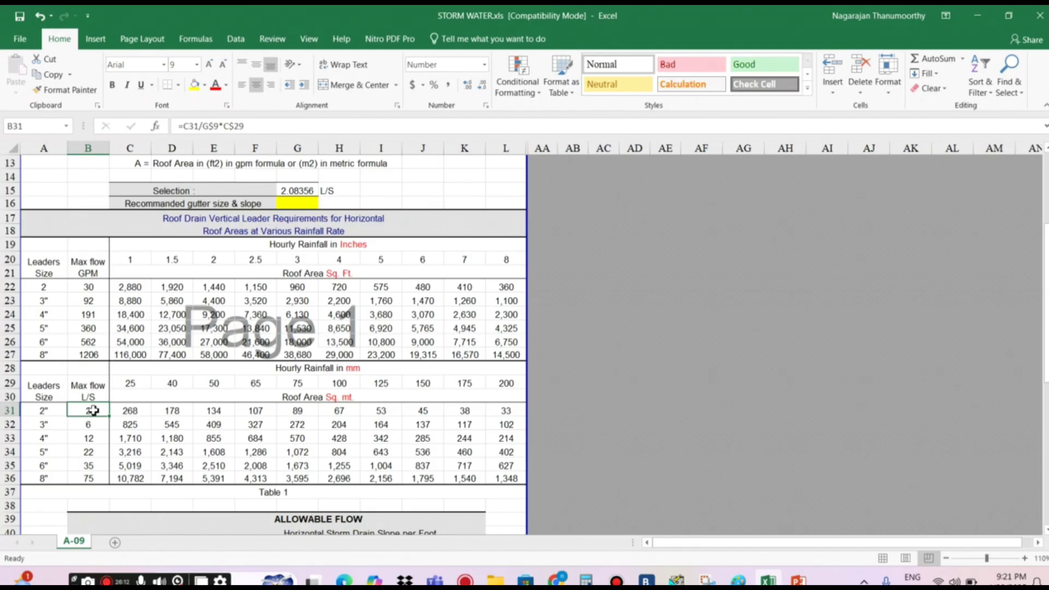
{"action": "key", "text": "Down"}
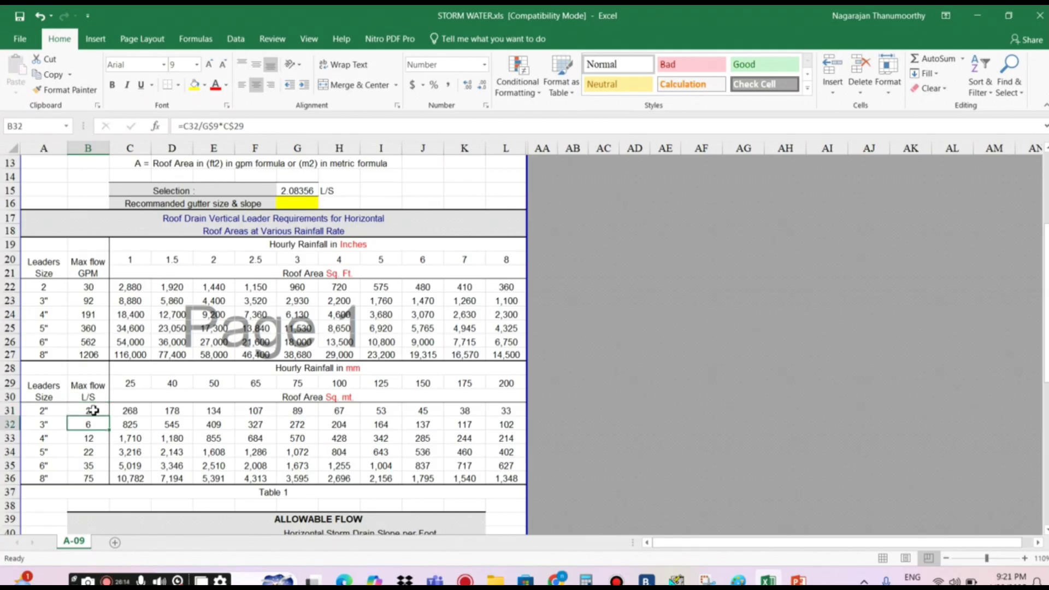
{"action": "left_click", "coordinate": [9, 427]}
{"action": "left_click", "coordinate": [43, 425]}
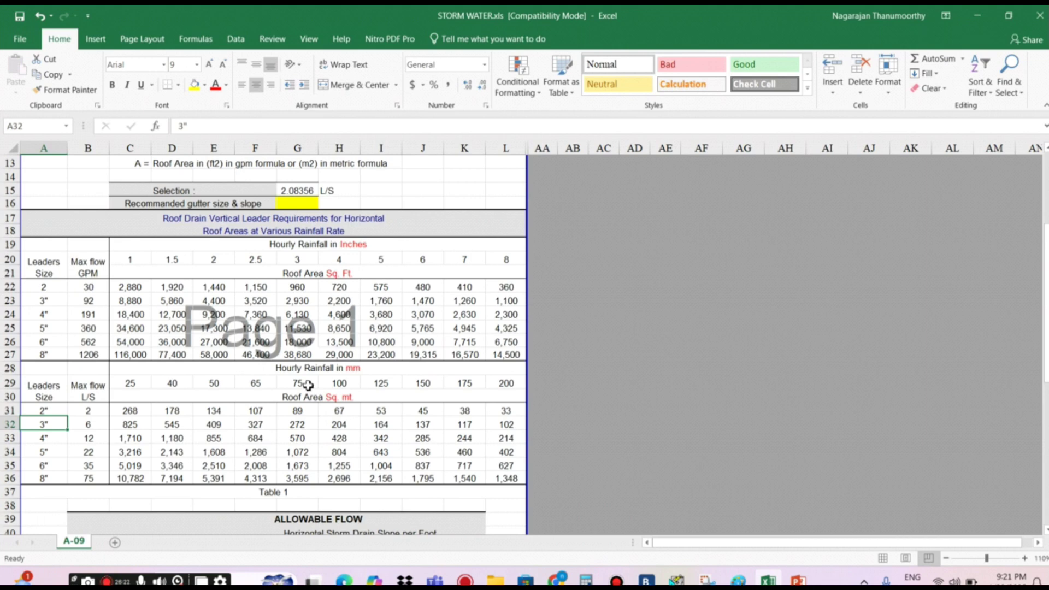
{"action": "left_click_drag", "start_coordinate": [308, 385], "coordinate": [300, 425]}
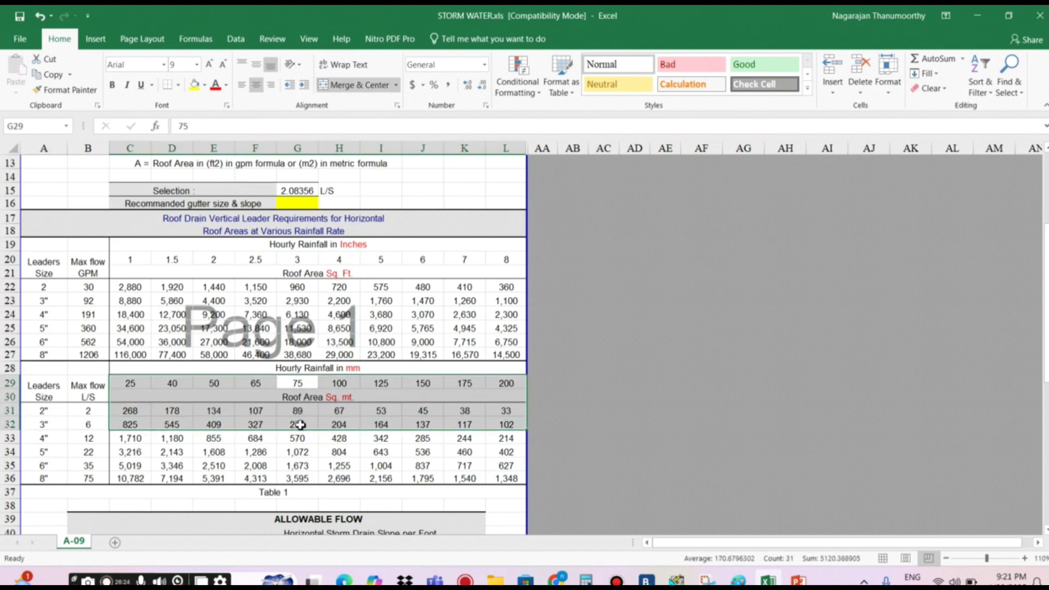
{"action": "left_click", "coordinate": [300, 425]}
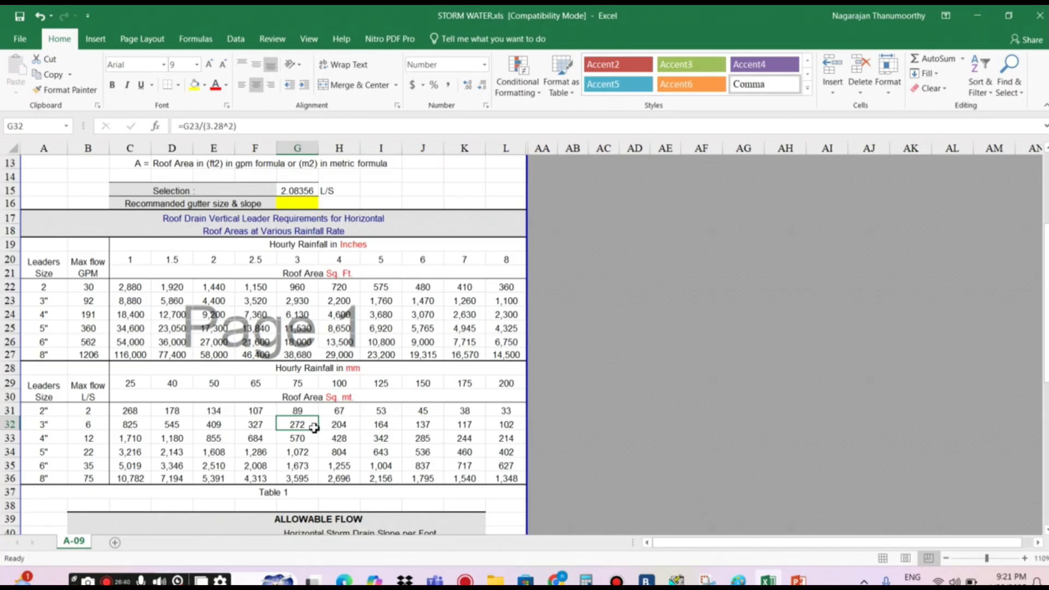
{"action": "left_click", "coordinate": [102, 423]}
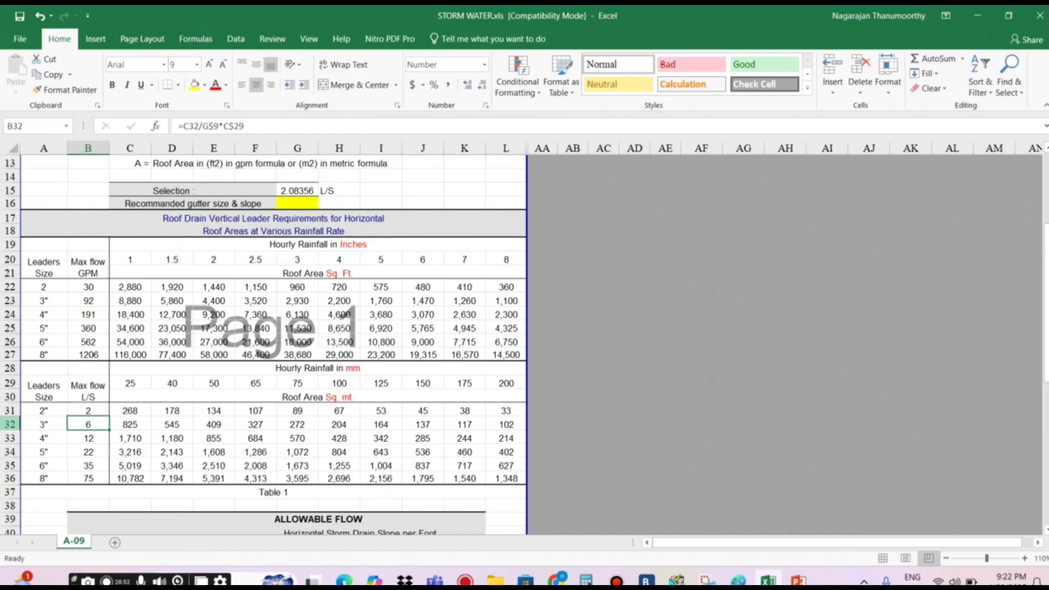
Compare the 3" and 4" leader rows in the metric table, checking the 3" roof area at 75 mm rainfall
{"action": "left_click", "coordinate": [10, 425]}
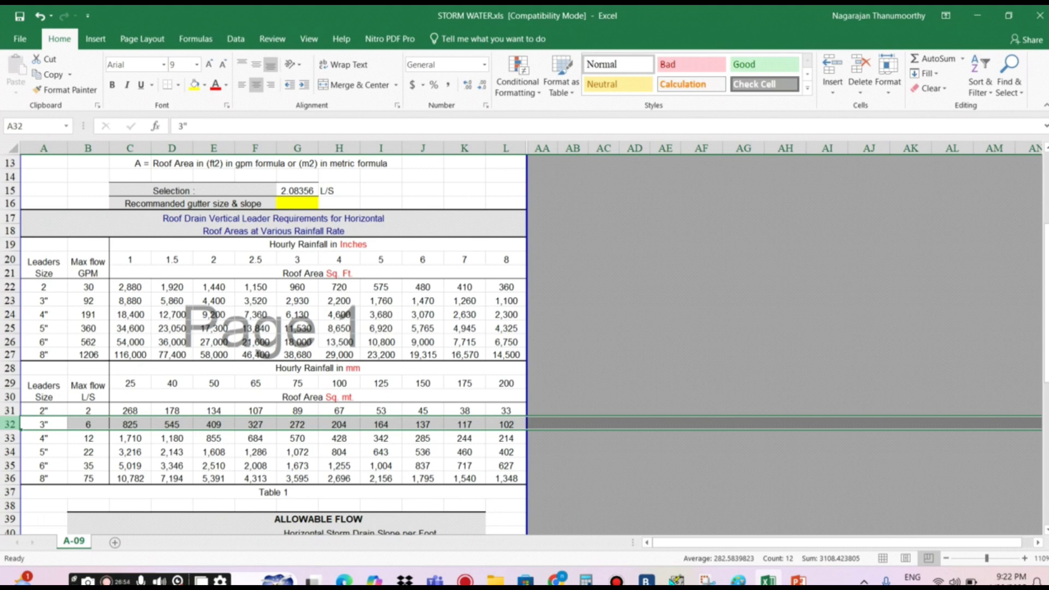
{"action": "left_click", "coordinate": [295, 424]}
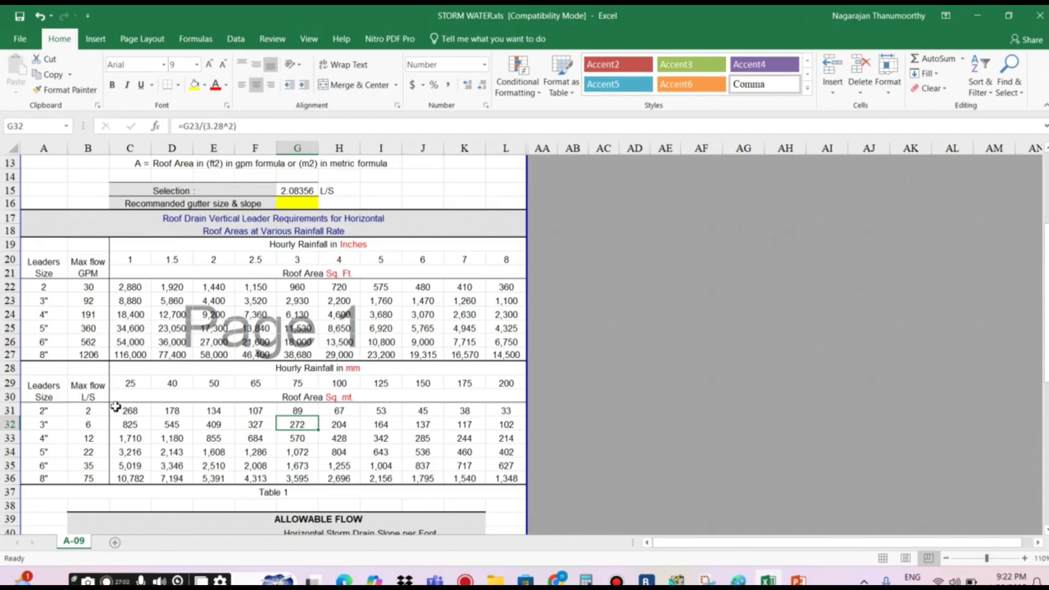
{"action": "left_click", "coordinate": [12, 425]}
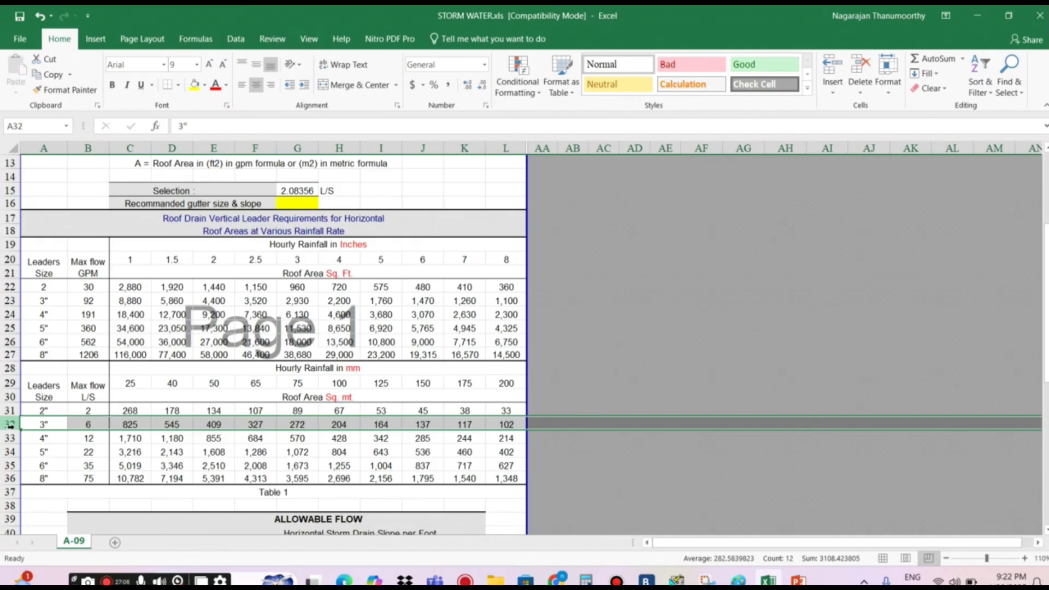
{"action": "left_click", "coordinate": [12, 438]}
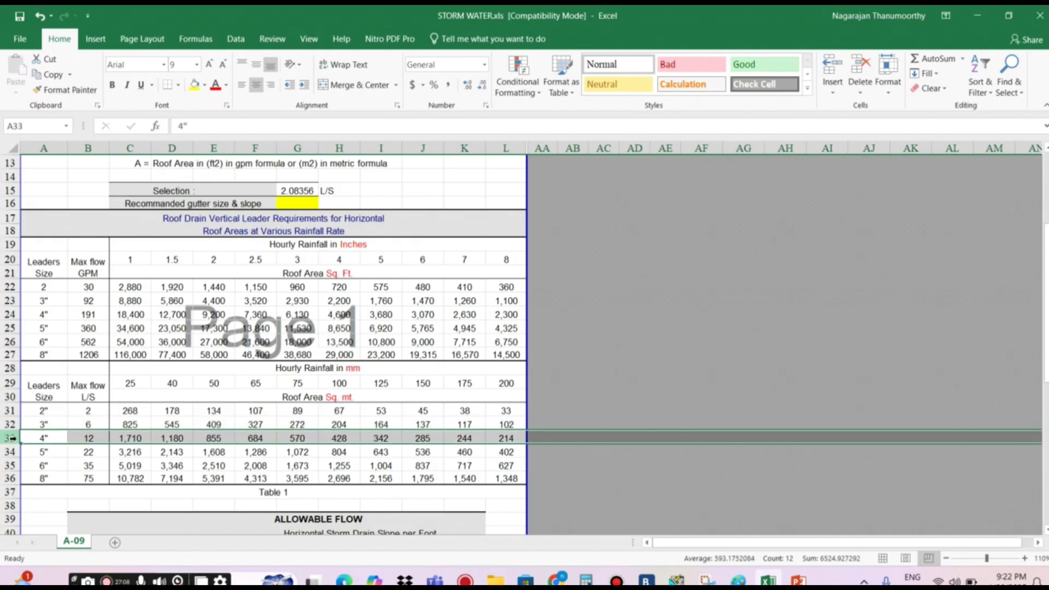
{"action": "left_click", "coordinate": [38, 437]}
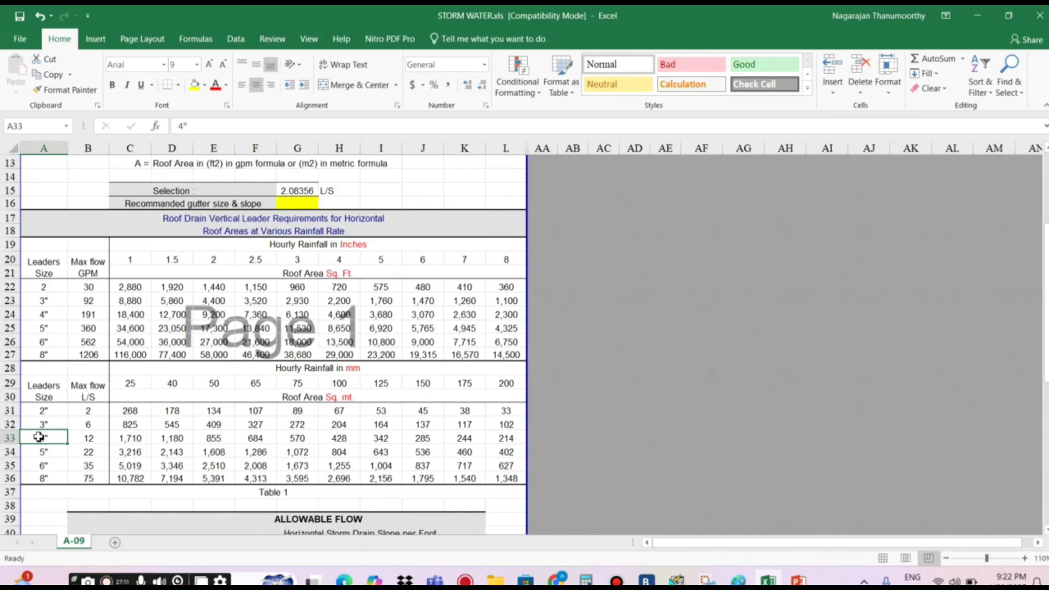
Check the 3" leader row against the 75 mm hourly rainfall heading and the selection flow in L/S
{"action": "left_click", "coordinate": [11, 425]}
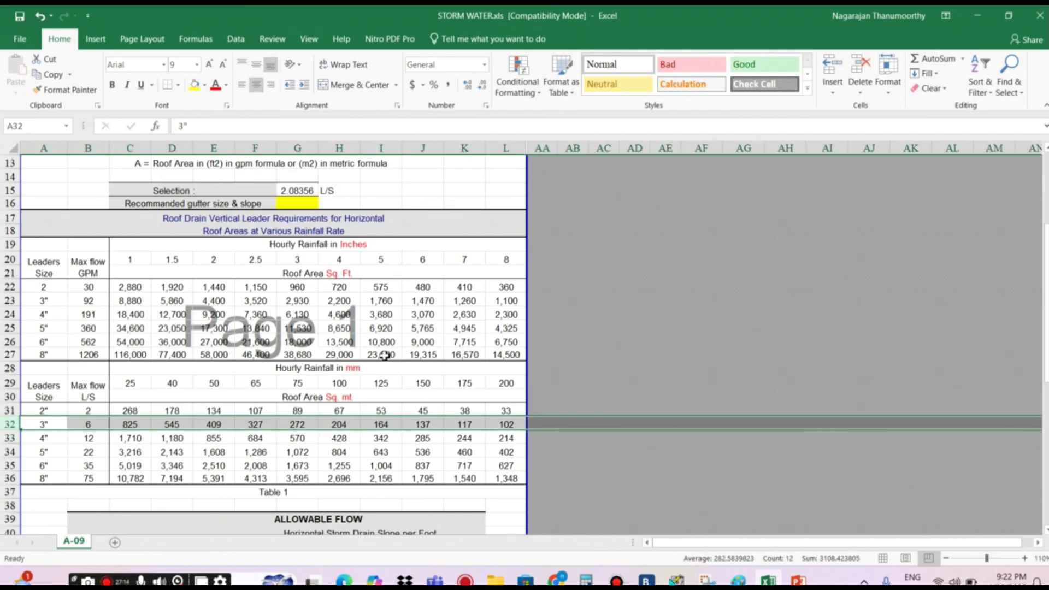
{"action": "left_click", "coordinate": [303, 384]}
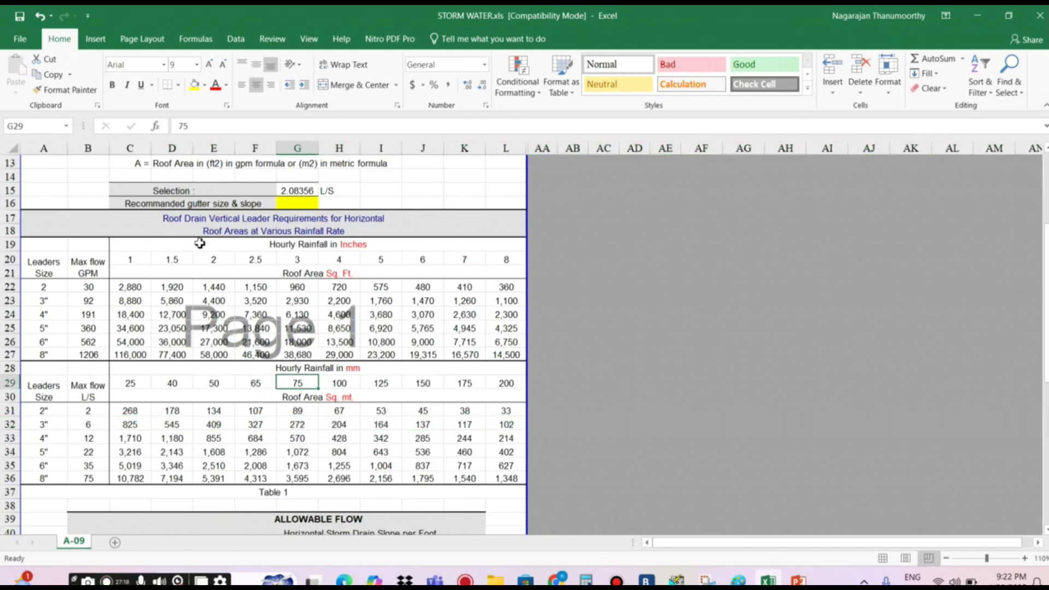
{"action": "left_click", "coordinate": [296, 191]}
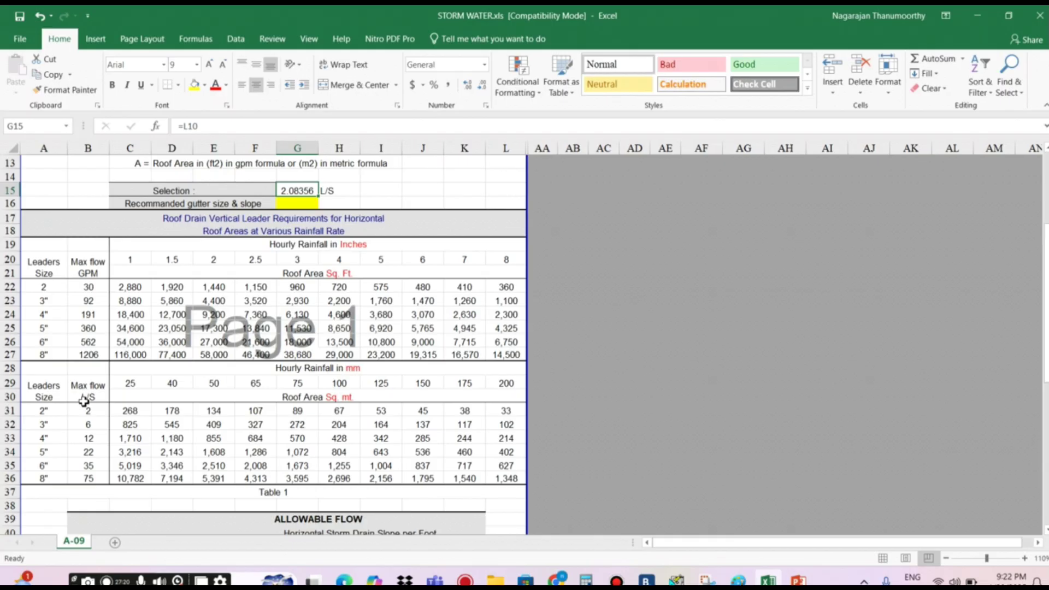
{"action": "left_click", "coordinate": [11, 425]}
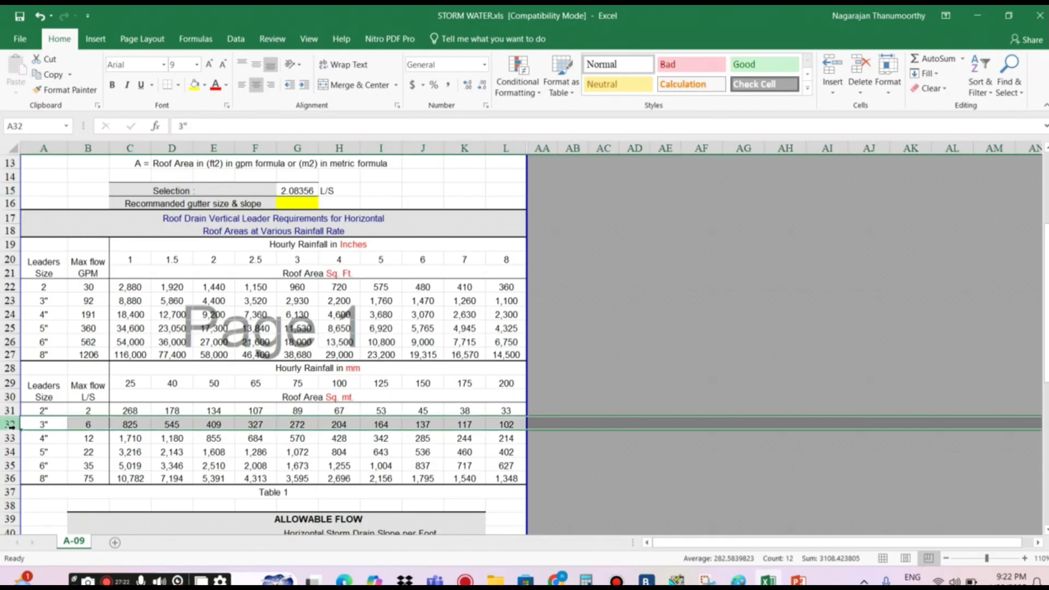
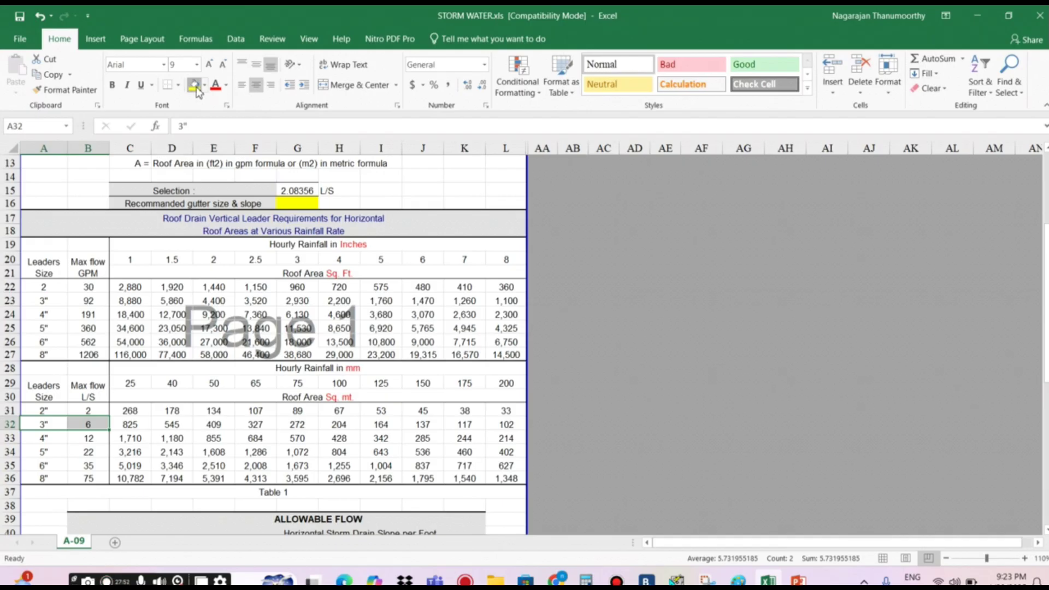
Highlight in yellow the 3" leader size, its max flow in L/S and its roof area at 75 mm rainfall
{"action": "left_click", "coordinate": [195, 85]}
{"action": "left_click", "coordinate": [308, 427]}
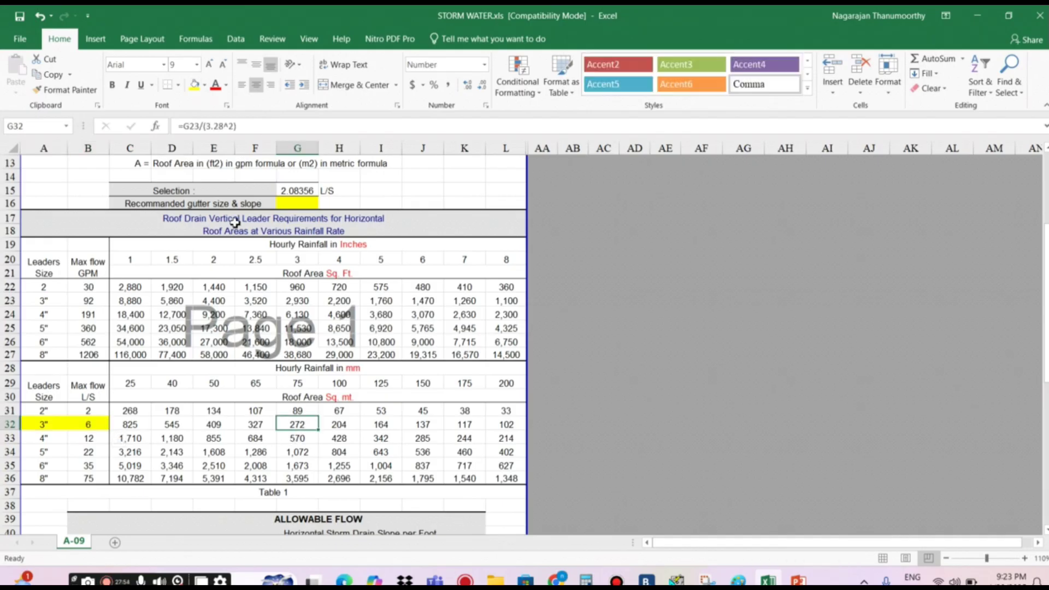
{"action": "left_click", "coordinate": [195, 86]}
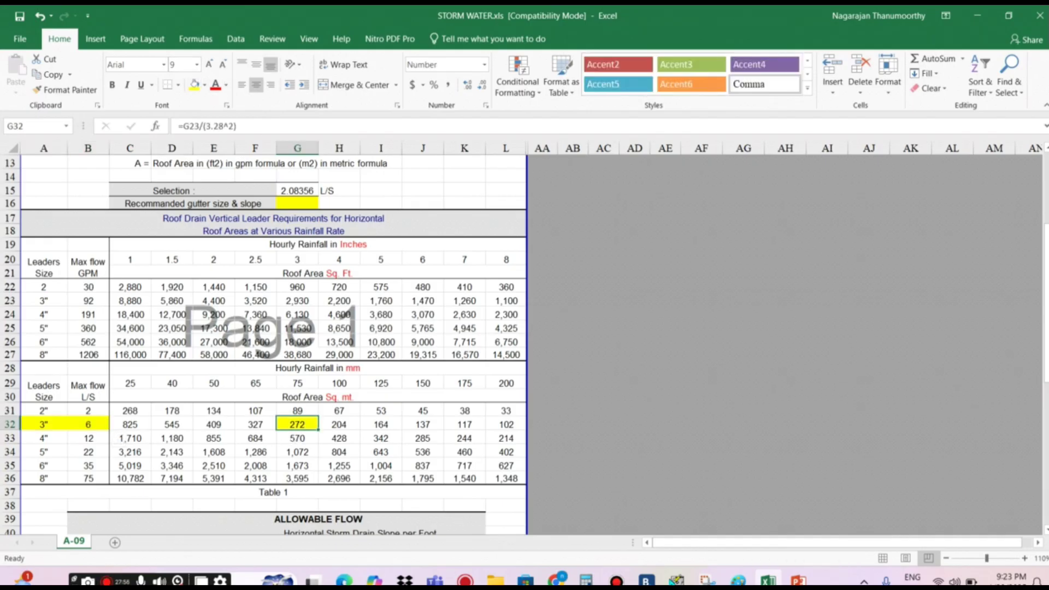
Switch to the Paint sketch, add a black arrow at the lower-left corner and draw a yellow line down from the circled roof drain
{"action": "key", "text": "alt+Tab"}
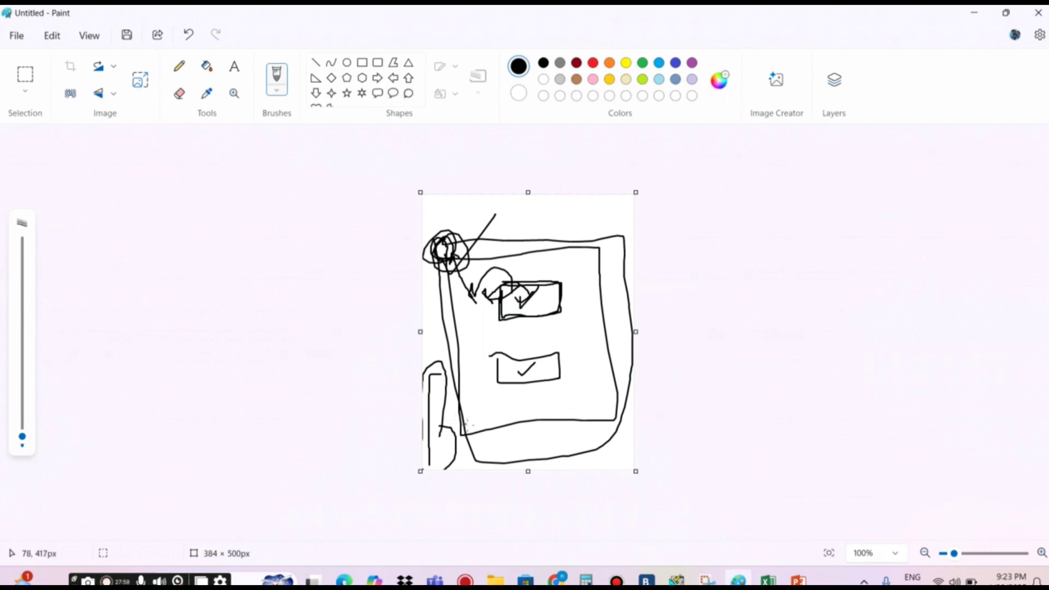
{"action": "mouse_move", "coordinate": [466, 423]}
{"action": "left_mouse_down"}
{"action": "mouse_move", "coordinate": [444, 423]}
{"action": "mouse_move", "coordinate": [452, 440]}
{"action": "left_mouse_up"}
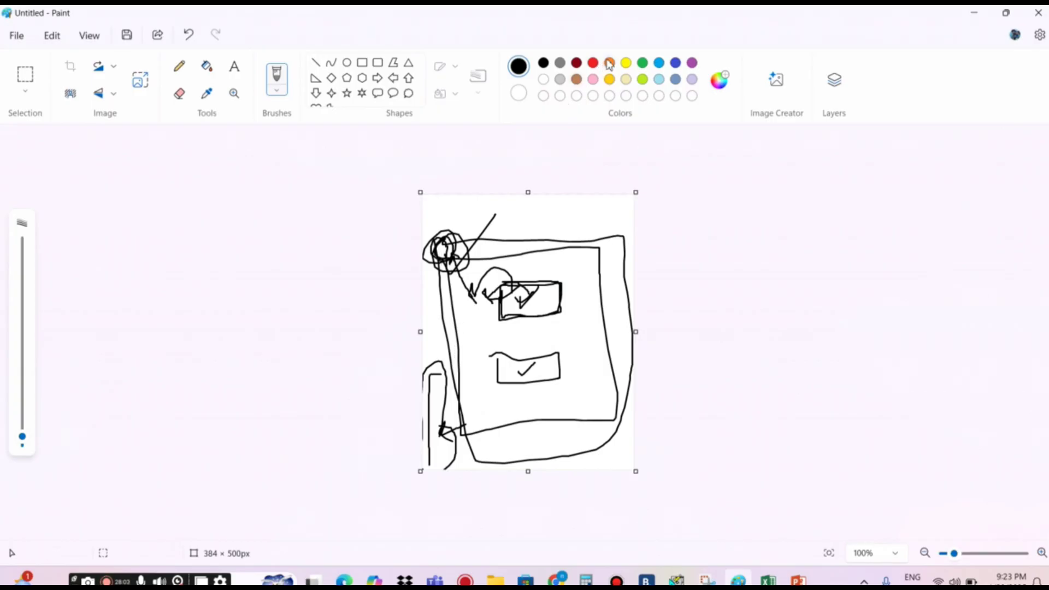
{"action": "left_click", "coordinate": [626, 64]}
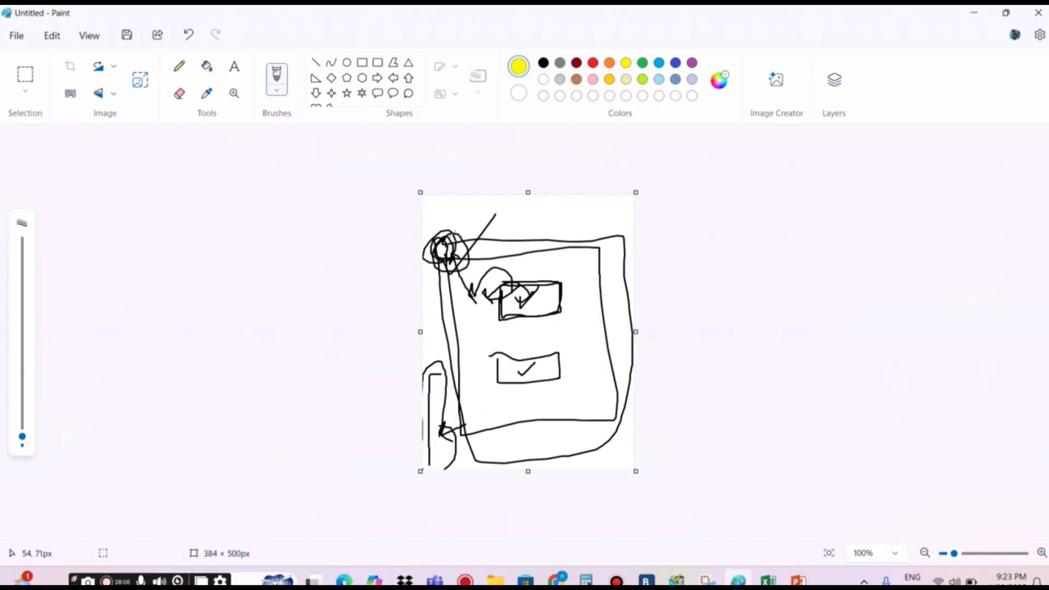
{"action": "mouse_move", "coordinate": [449, 246]}
{"action": "left_mouse_down"}
{"action": "mouse_move", "coordinate": [427, 258]}
{"action": "mouse_move", "coordinate": [436, 441]}
{"action": "left_mouse_up"}
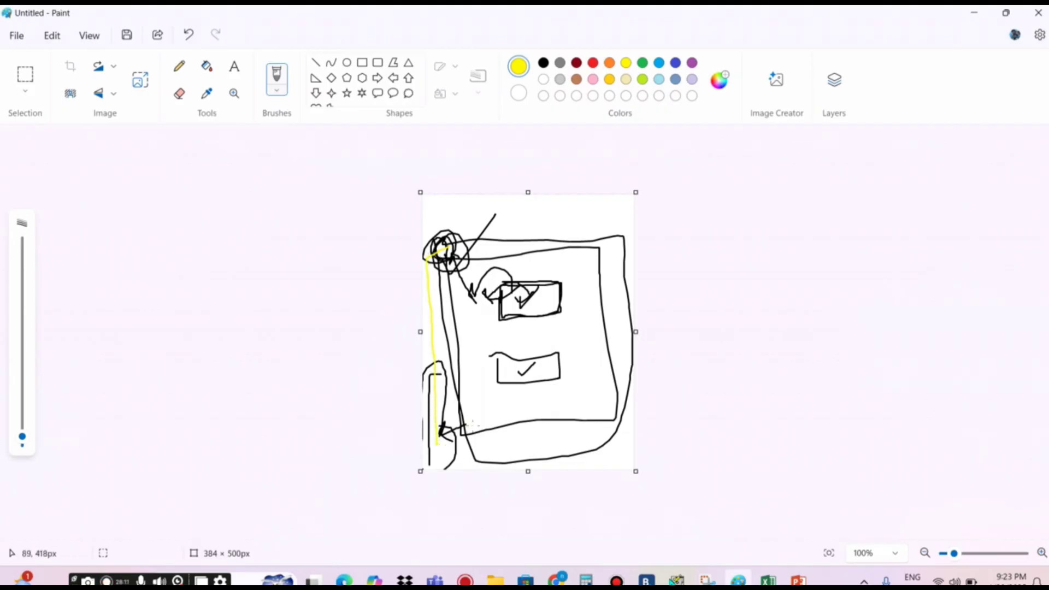
Mark the drain points in yellow and extend the route along the roof's lower edge and up its right side, ending in an arrowhead
{"action": "mouse_move", "coordinate": [465, 425]}
{"action": "left_mouse_down"}
{"action": "mouse_move", "coordinate": [432, 429]}
{"action": "mouse_move", "coordinate": [450, 458]}
{"action": "mouse_move", "coordinate": [451, 426]}
{"action": "left_mouse_up"}
{"action": "left_click_drag", "start_coordinate": [437, 286], "coordinate": [424, 243]}
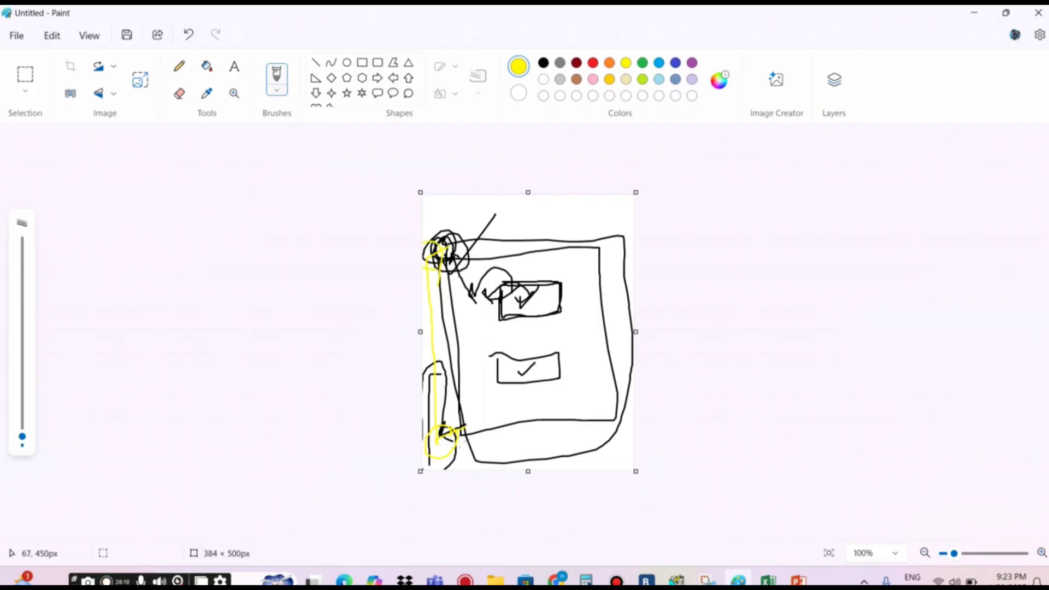
{"action": "left_click_drag", "start_coordinate": [447, 444], "coordinate": [592, 437]}
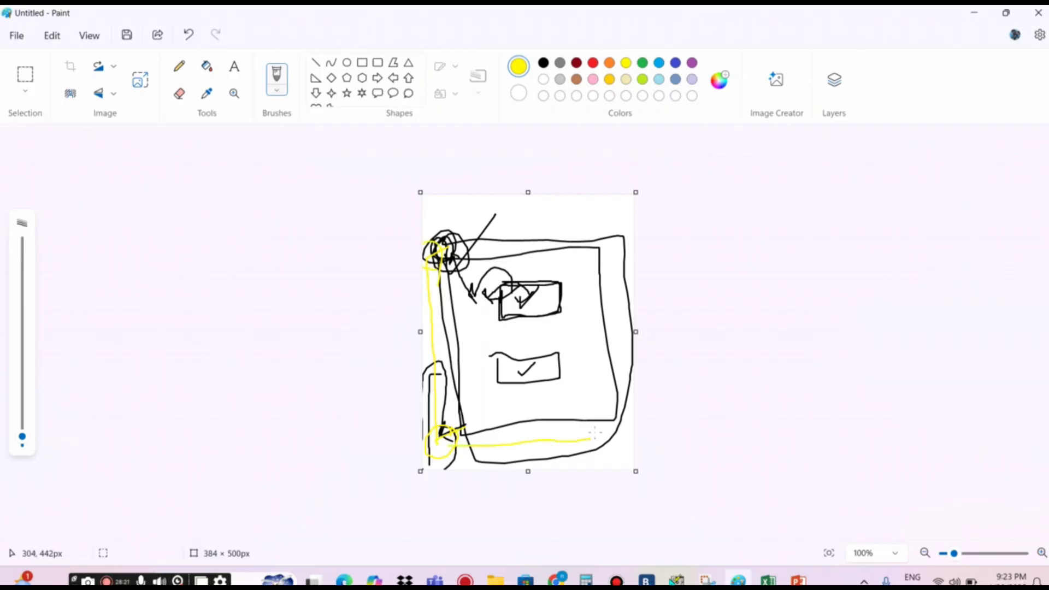
{"action": "mouse_move", "coordinate": [616, 405]}
{"action": "left_mouse_down"}
{"action": "mouse_move", "coordinate": [603, 413]}
{"action": "mouse_move", "coordinate": [614, 407]}
{"action": "mouse_move", "coordinate": [622, 447]}
{"action": "mouse_move", "coordinate": [617, 198]}
{"action": "mouse_move", "coordinate": [627, 211]}
{"action": "left_mouse_up"}
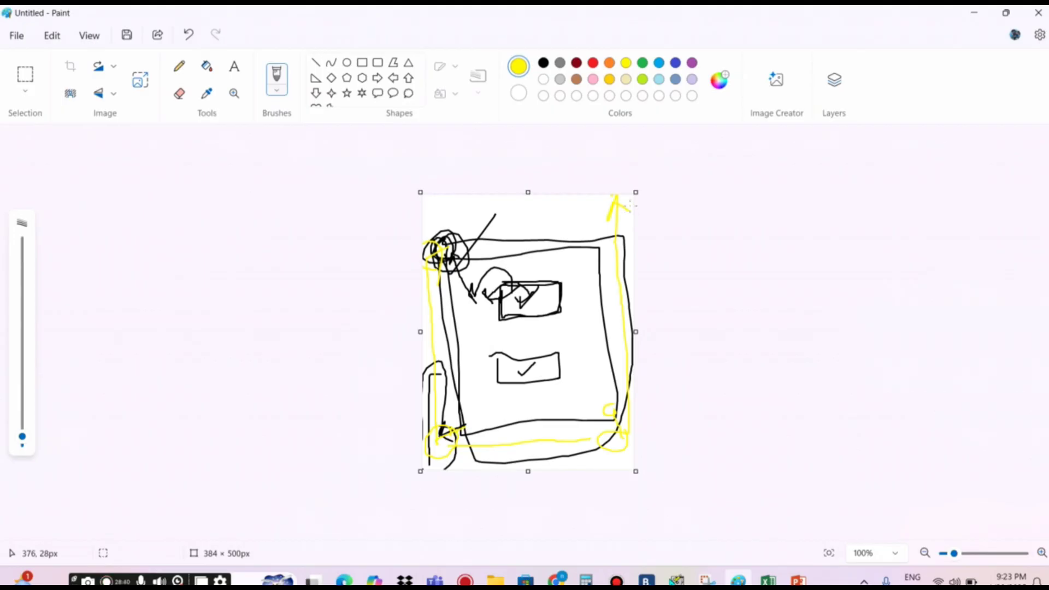
Switch to the Excel workbook and review the 1/8" (1%), 1/4" (2%) and 1/2" (4%) drain slope headings in the Allowable Flow table
{"action": "key", "text": "alt+Tab"}
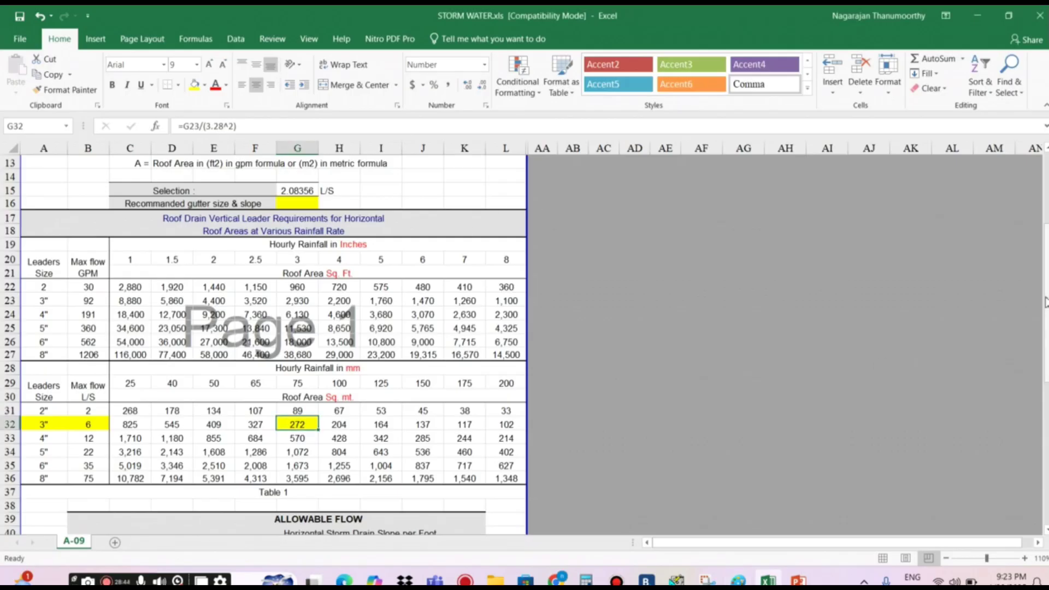
{"action": "left_click", "coordinate": [1044, 381]}
{"action": "left_click_drag", "start_coordinate": [1044, 381], "coordinate": [1044, 406]}
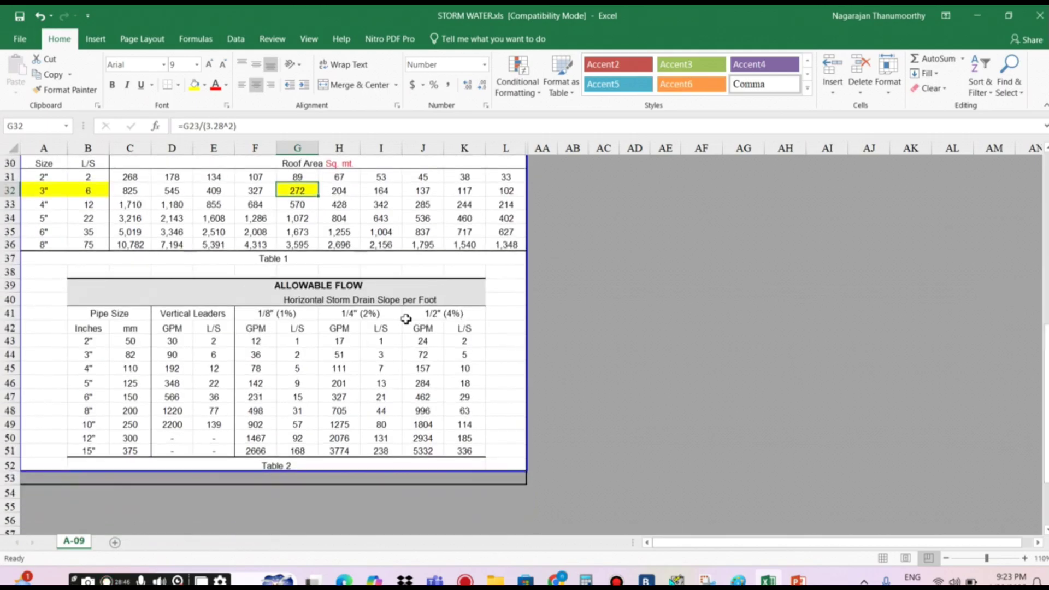
{"action": "left_click", "coordinate": [306, 301]}
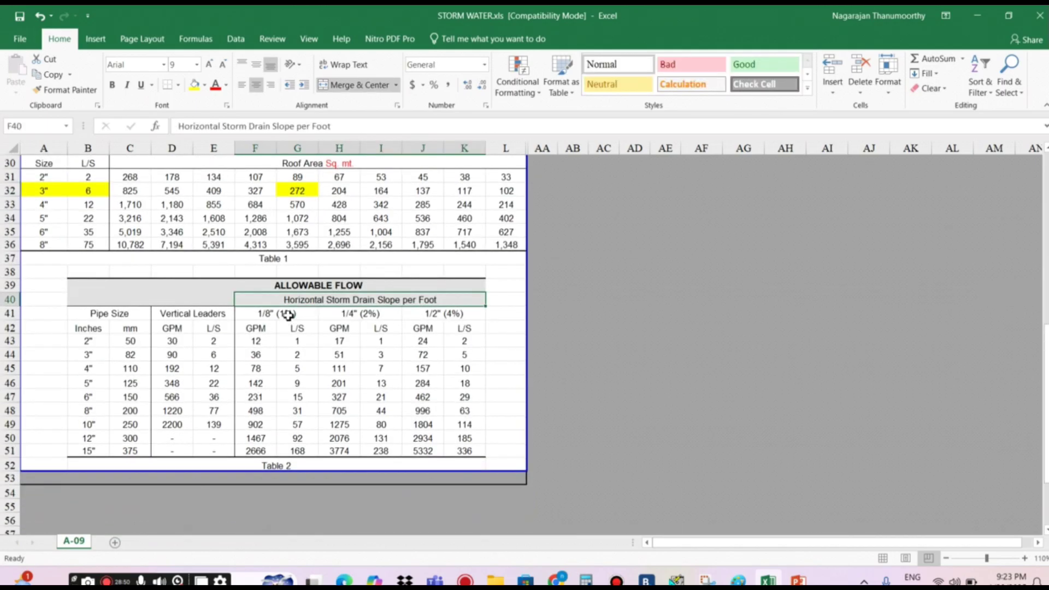
{"action": "left_click", "coordinate": [287, 317]}
{"action": "left_click", "coordinate": [370, 313]}
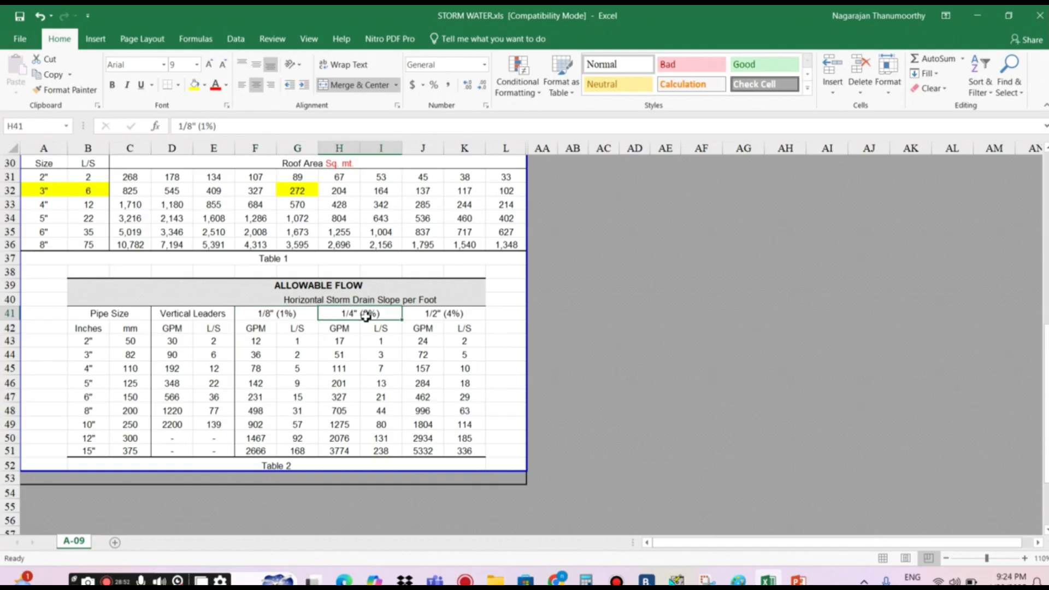
{"action": "left_click", "coordinate": [429, 315]}
Refer to the Paint roof sketch and locate the 1/4" (2%) slope heading in Excel's Allowable Flow table
{"action": "key", "text": "alt+Tab"}
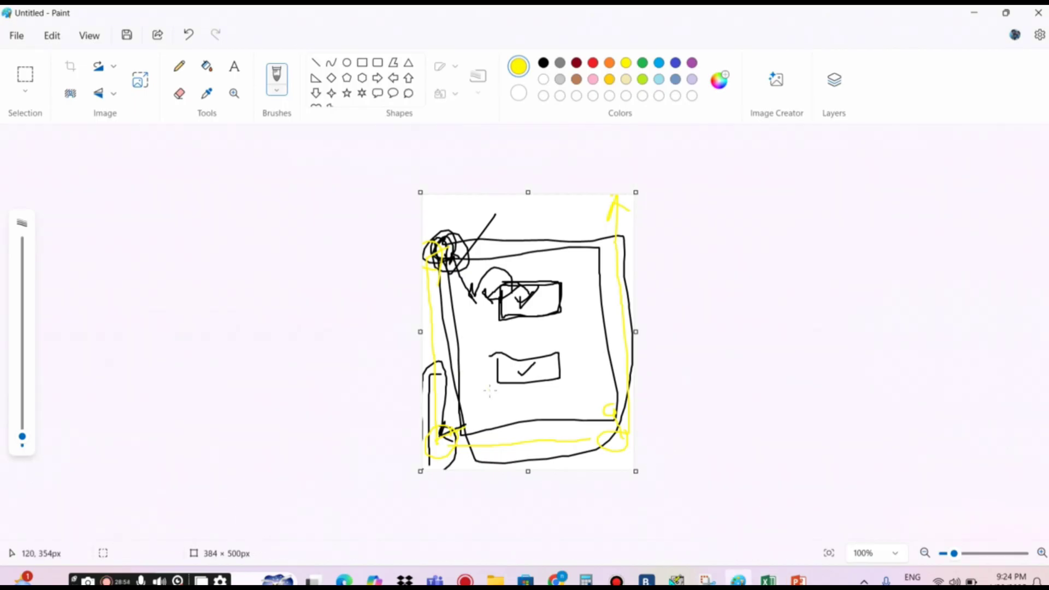
{"action": "key", "text": "alt+Tab"}
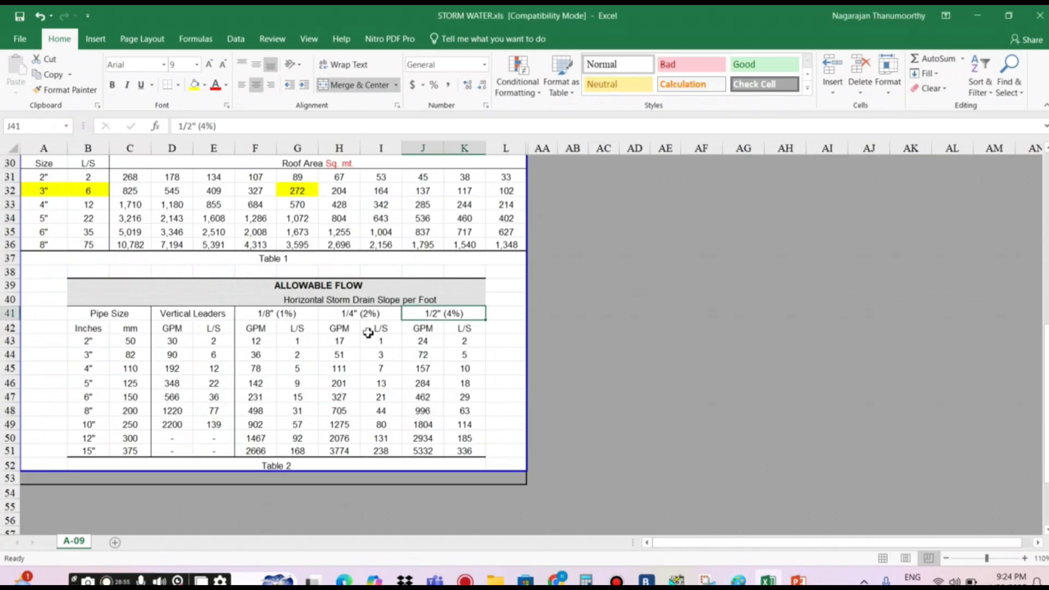
{"action": "left_click", "coordinate": [384, 317]}
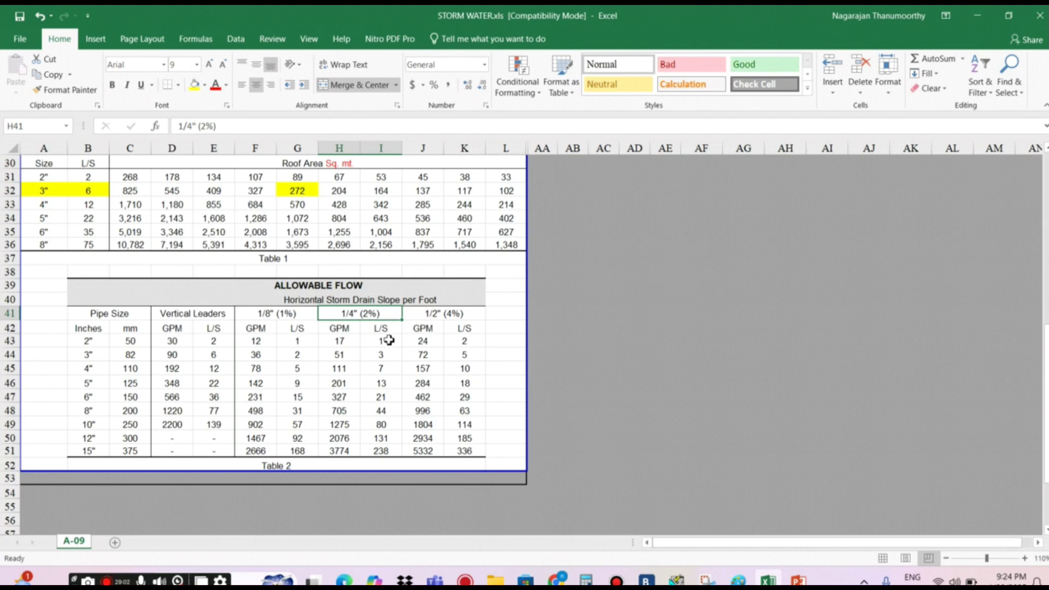
Switch to the Paint sketch and add red check marks beside the yellow line on the left edge and the circled roof drain
{"action": "key", "text": "alt+Tab"}
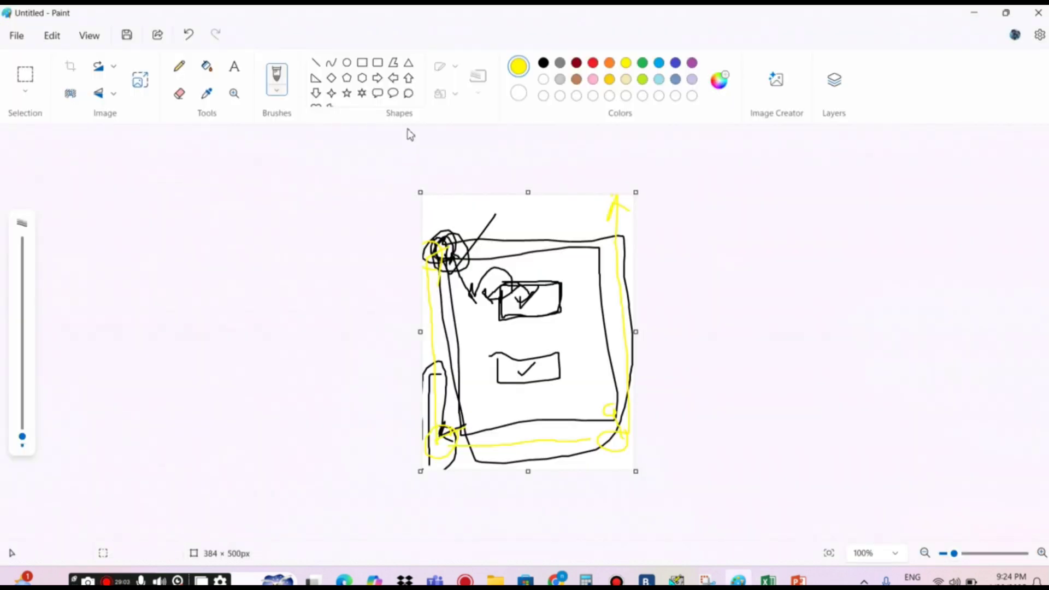
{"action": "left_click", "coordinate": [594, 64]}
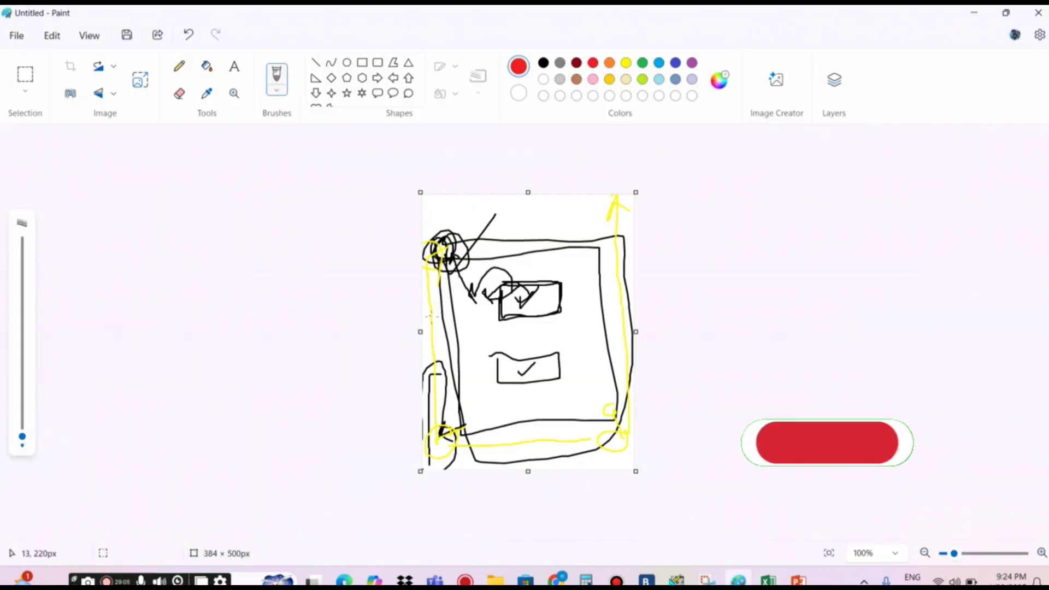
{"action": "left_click_drag", "start_coordinate": [429, 315], "coordinate": [461, 293]}
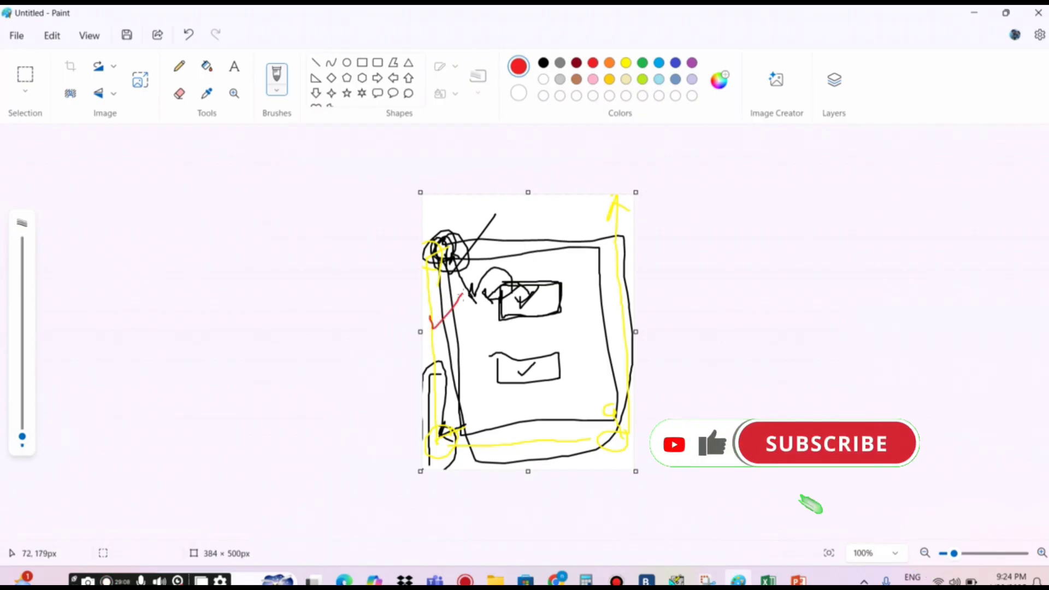
{"action": "left_click_drag", "start_coordinate": [457, 256], "coordinate": [481, 220]}
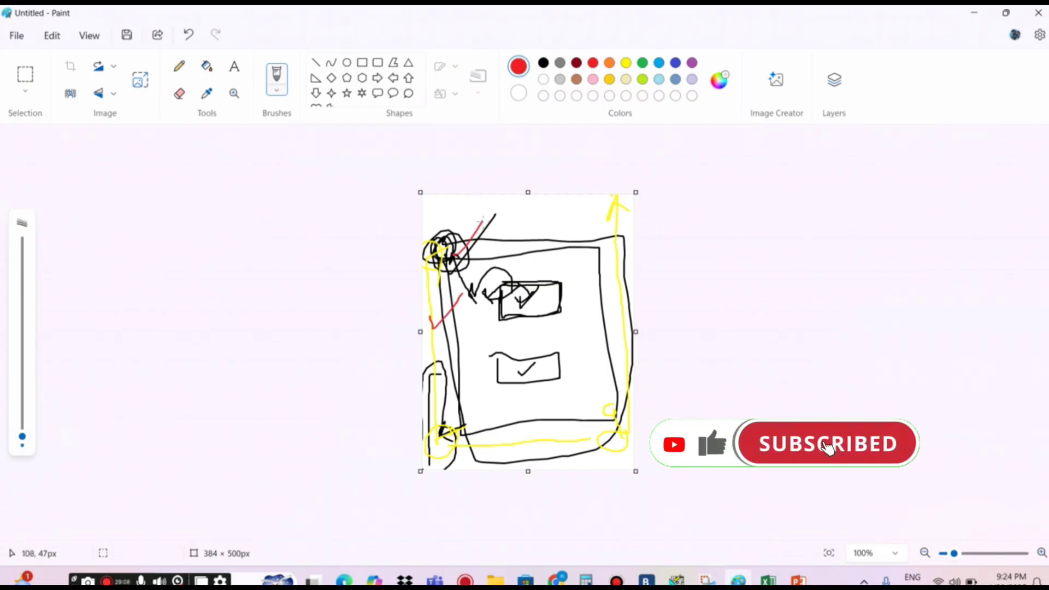
Switch to Excel and compare the 3" and 2" pipes' L/S flow at 1/4" (2%) slope, also checking the Vertical Leaders heading
{"action": "key", "text": "alt+Tab"}
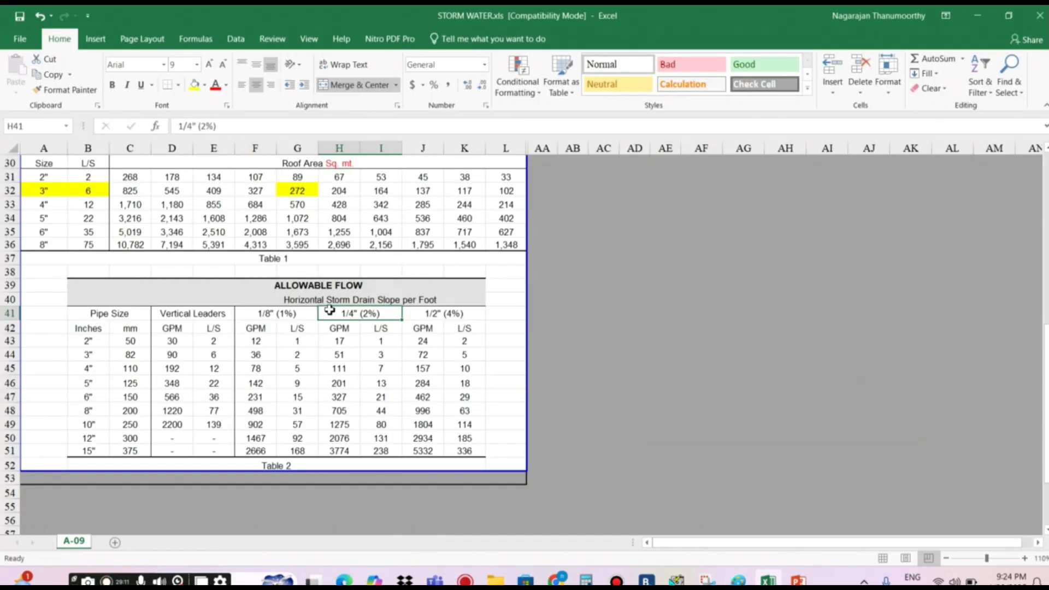
{"action": "left_click", "coordinate": [386, 354]}
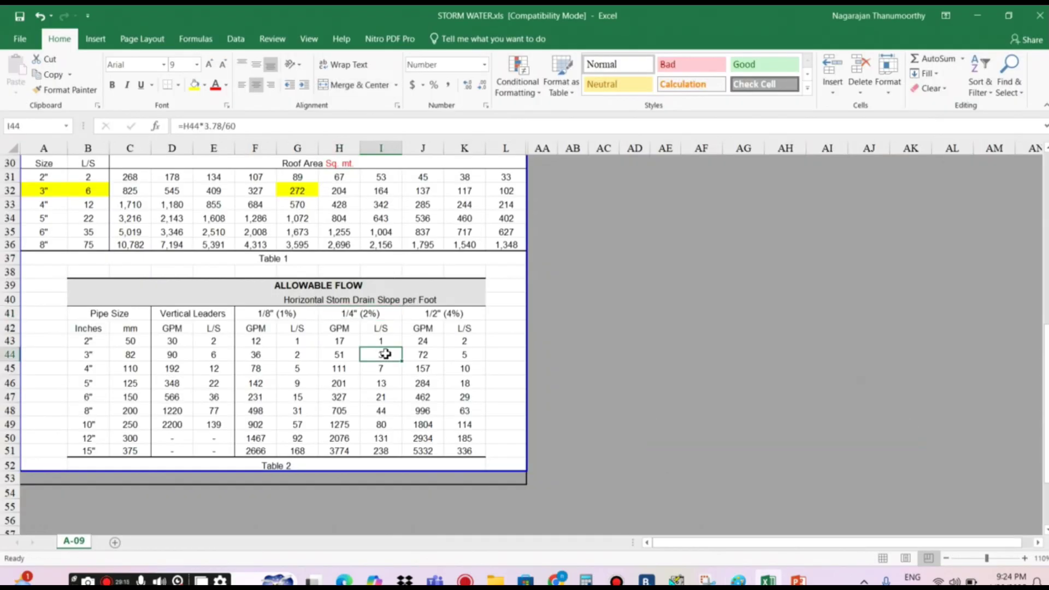
{"action": "left_click", "coordinate": [199, 315]}
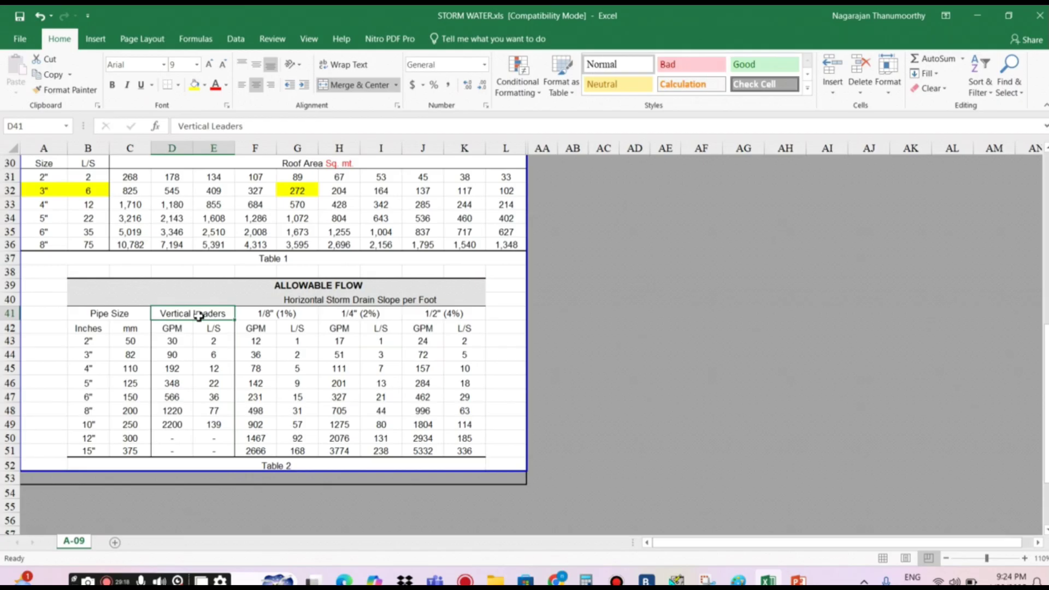
{"action": "left_click", "coordinate": [370, 315]}
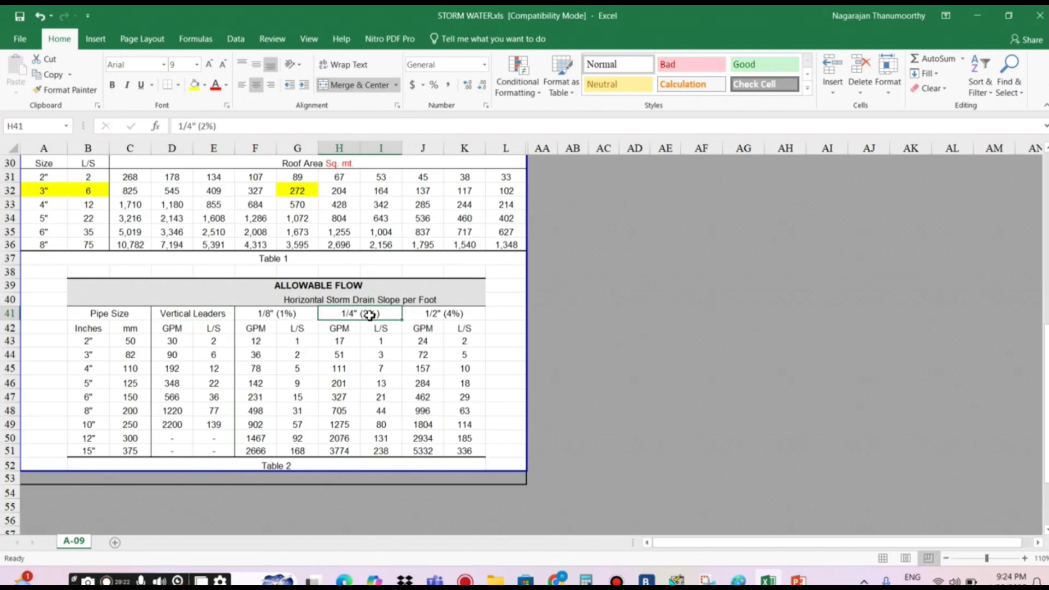
{"action": "left_click", "coordinate": [381, 353]}
{"action": "left_click", "coordinate": [387, 341]}
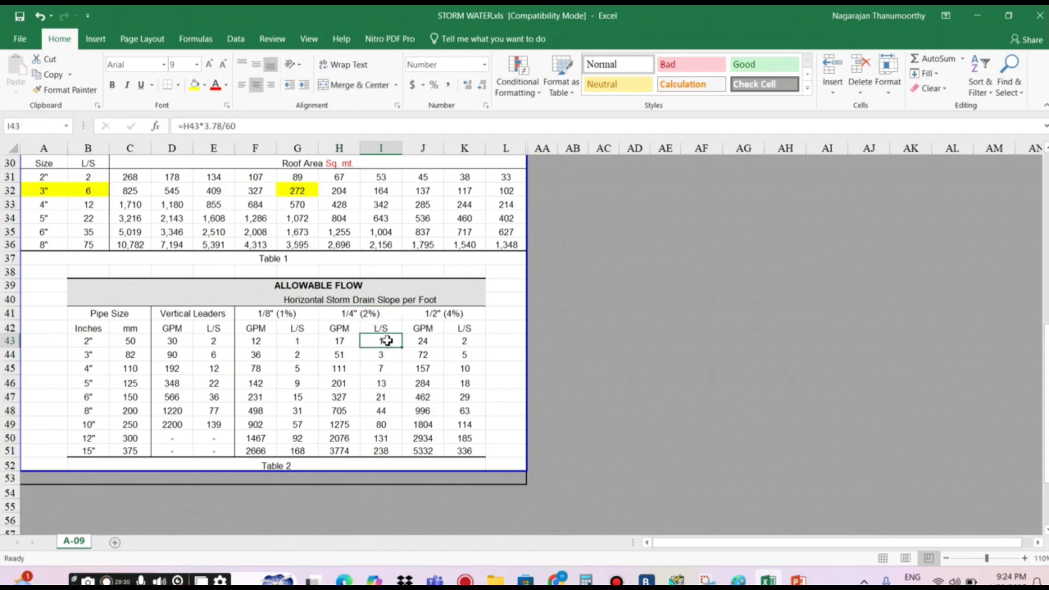
Highlight the 3" row's pipe size, Vertical Leaders L/S and 1/4" (2%) L/S cells in yellow in the Allowable Flow table
{"action": "left_click", "coordinate": [389, 355]}
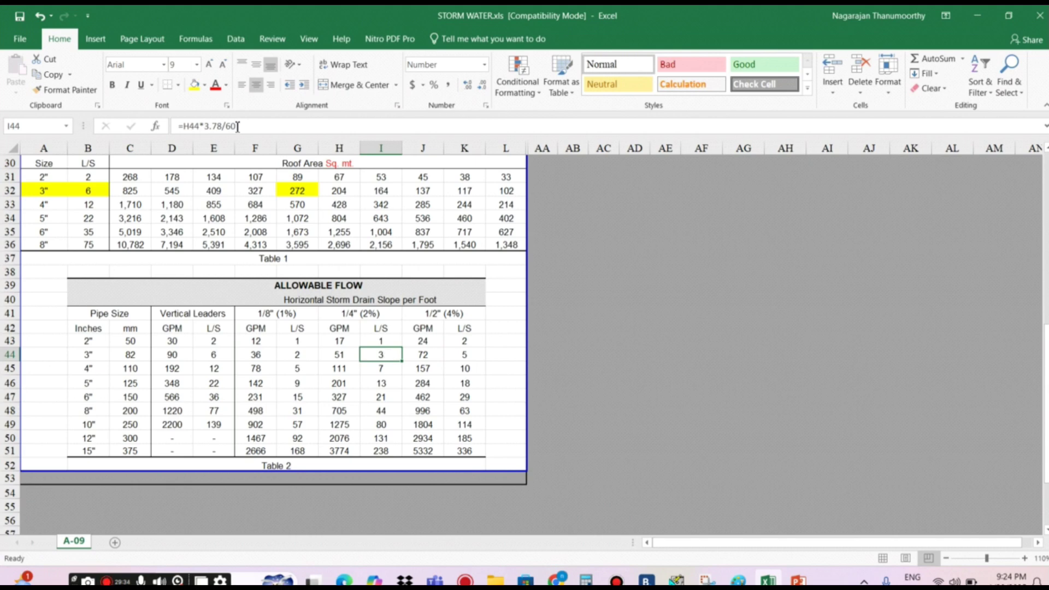
{"action": "left_click", "coordinate": [194, 84]}
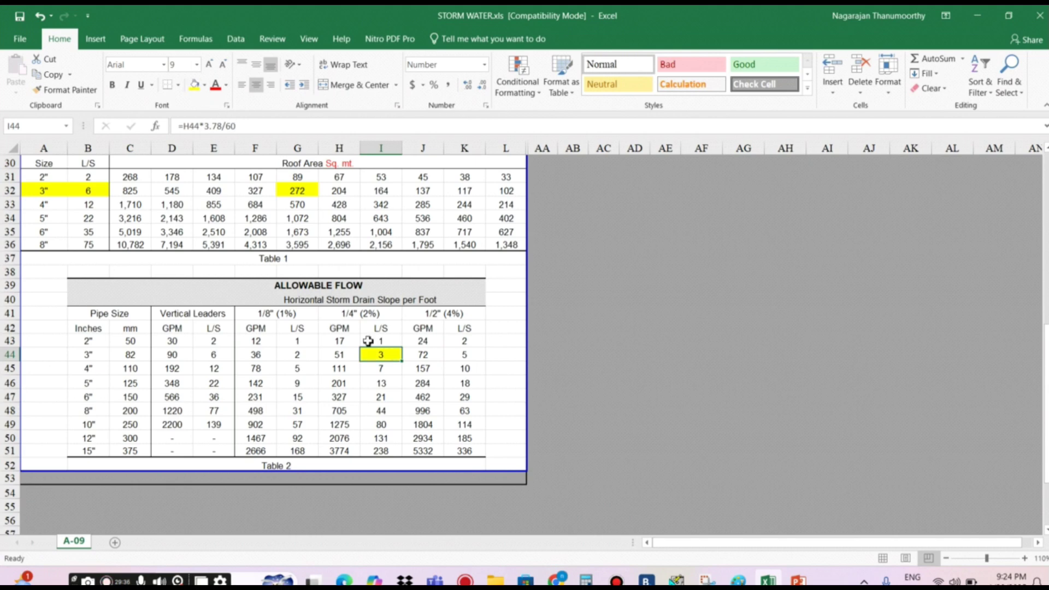
{"action": "left_click", "coordinate": [215, 353]}
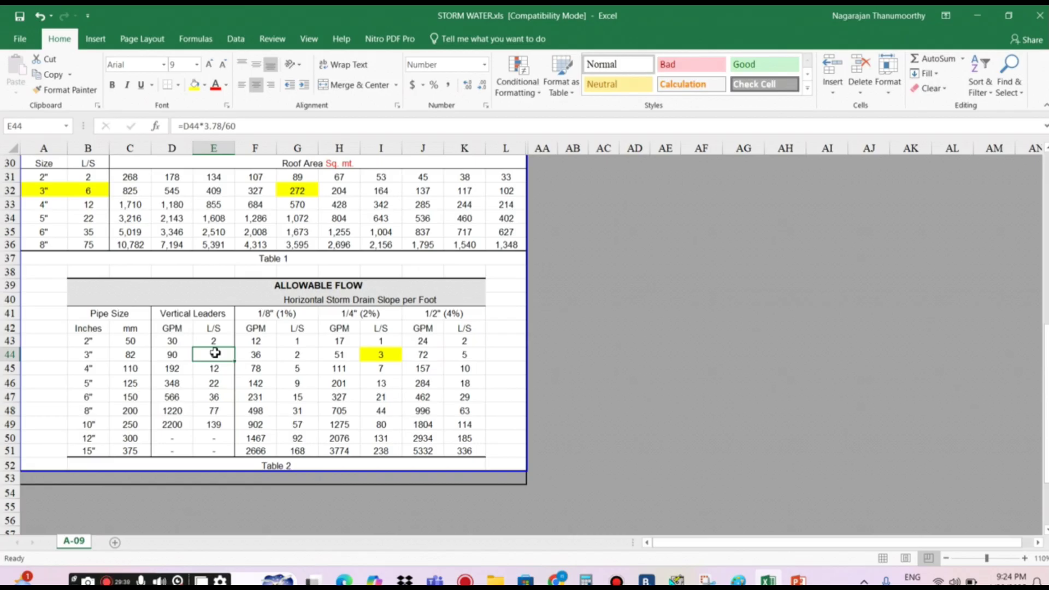
{"action": "left_click", "coordinate": [184, 317]}
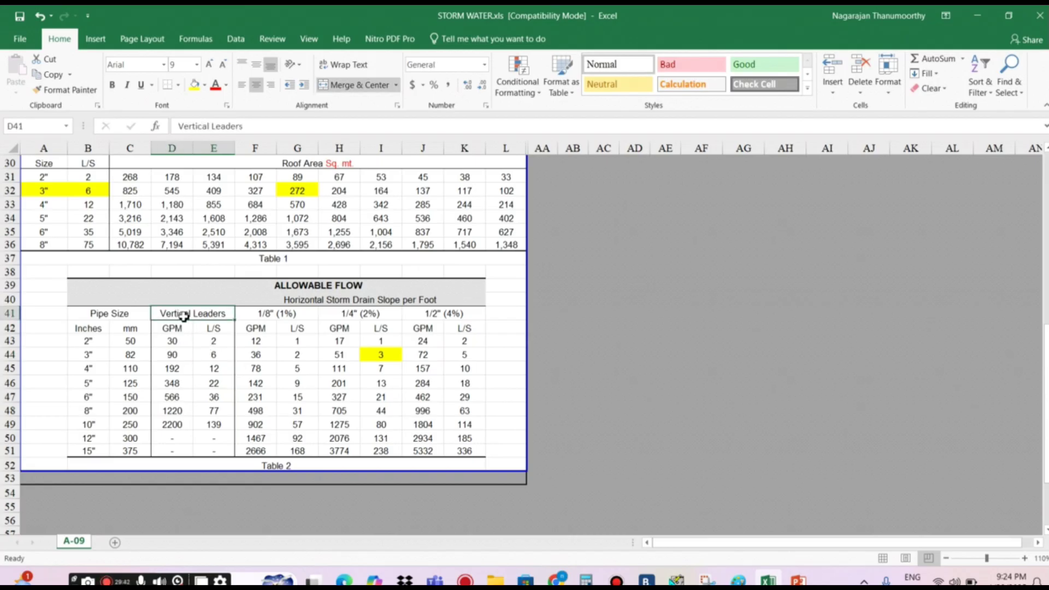
{"action": "left_click", "coordinate": [220, 356]}
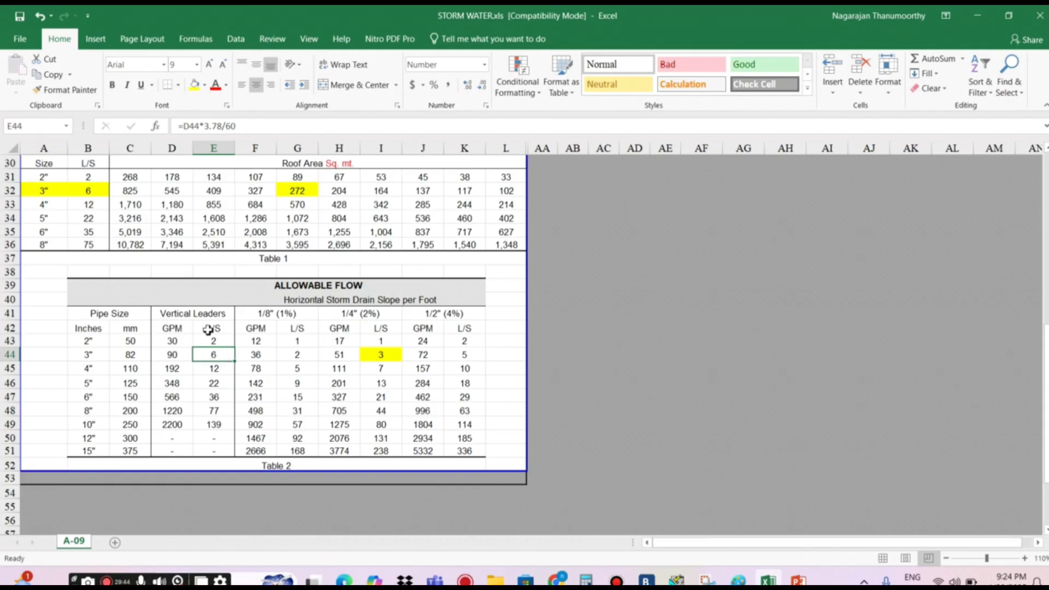
{"action": "left_click", "coordinate": [188, 314]}
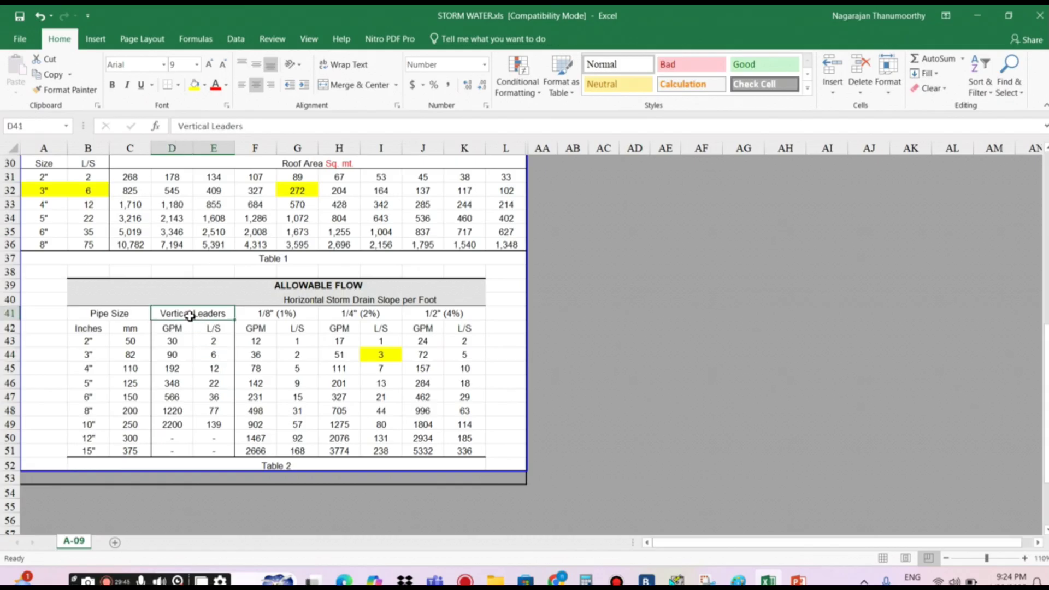
{"action": "left_click", "coordinate": [220, 353]}
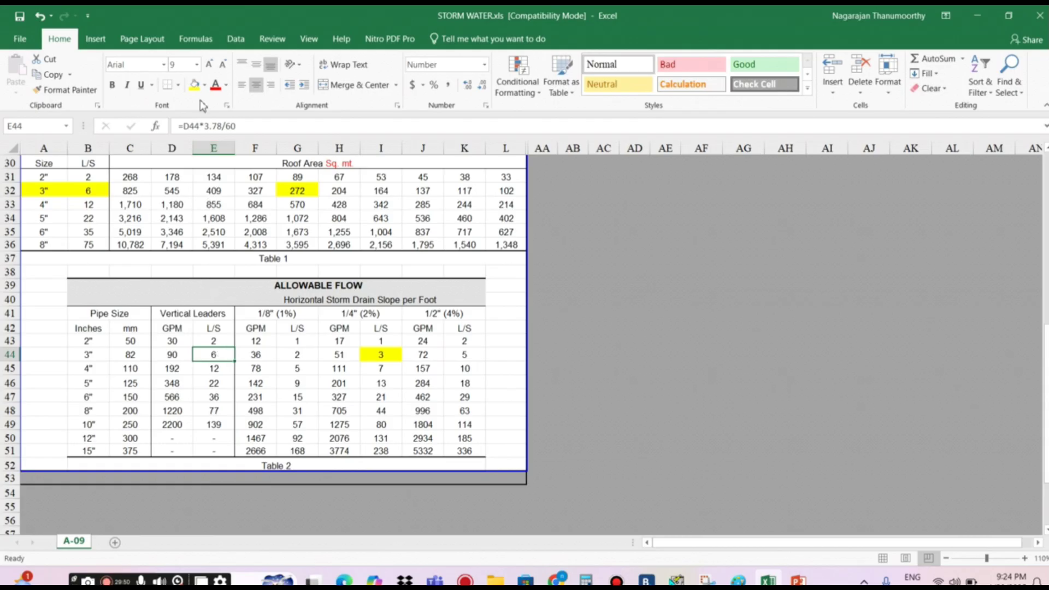
{"action": "left_click", "coordinate": [195, 84]}
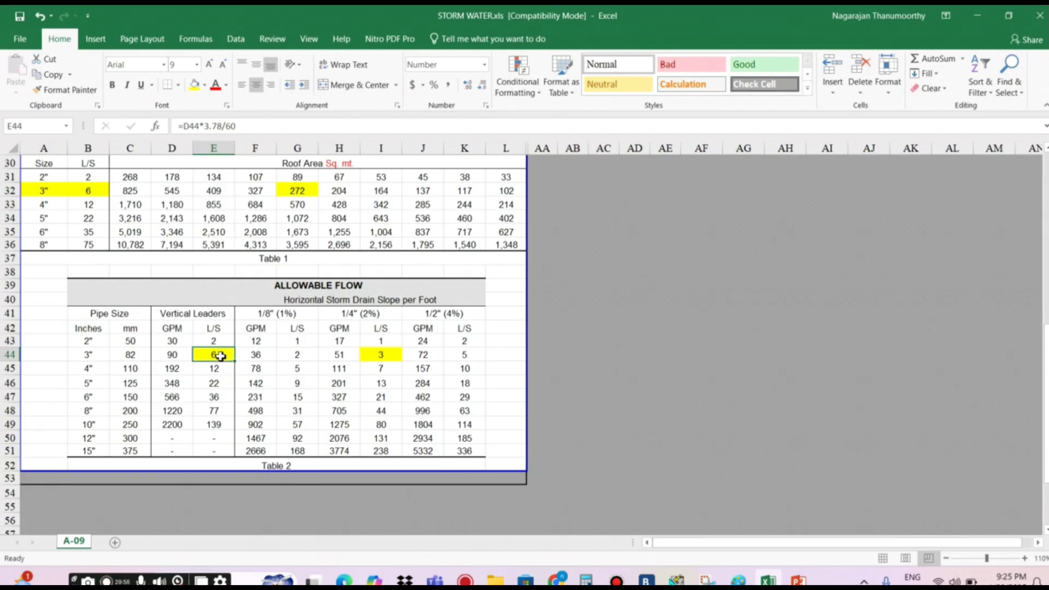
{"action": "left_click", "coordinate": [93, 354]}
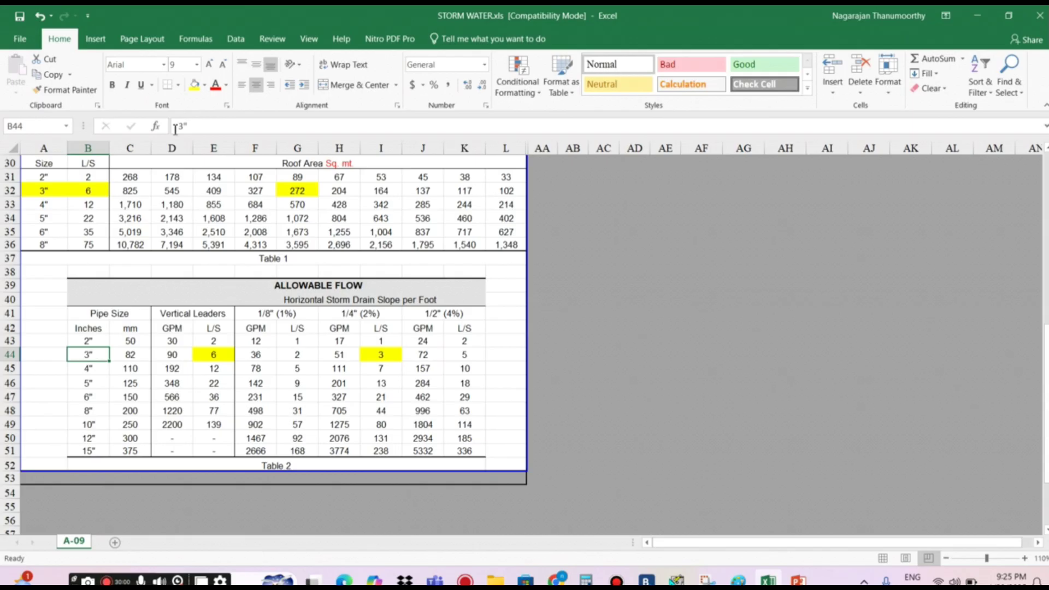
{"action": "left_click", "coordinate": [194, 85]}
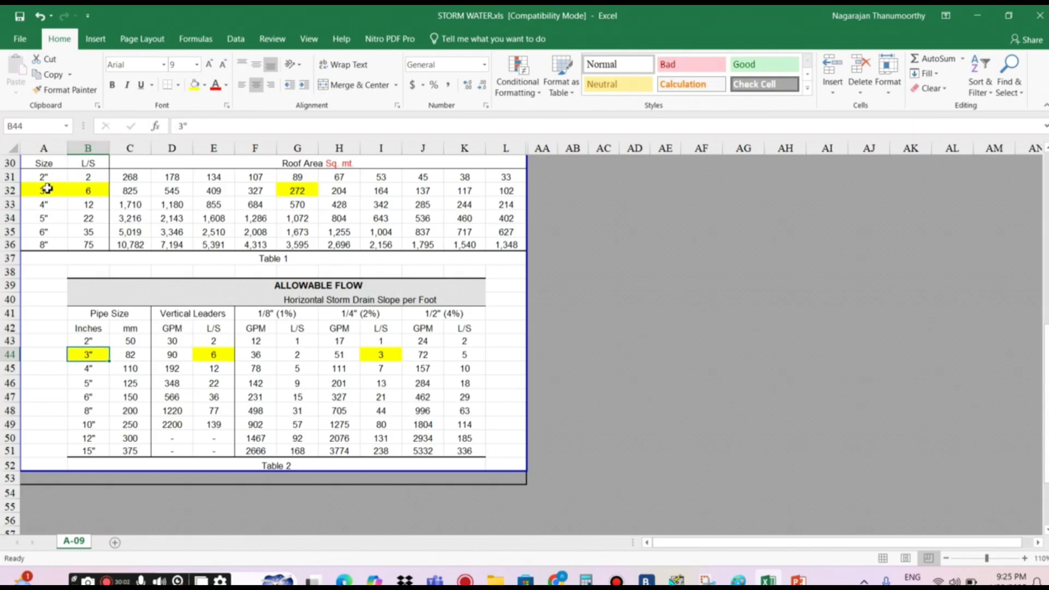
Cross-check the 3" size between Table 1 and Table 2, and compare the 3" and 4" pipes' L/S for vertical leaders and 1/4" (2%) slope
{"action": "left_click", "coordinate": [47, 189]}
{"action": "left_click", "coordinate": [94, 355]}
{"action": "left_click", "coordinate": [369, 314]}
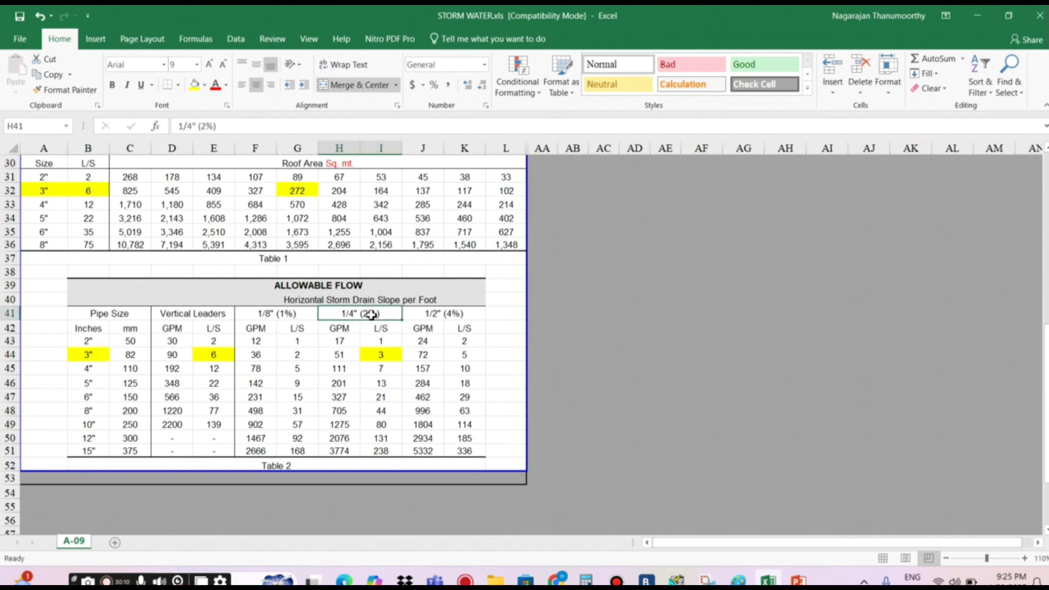
{"action": "left_click", "coordinate": [386, 355]}
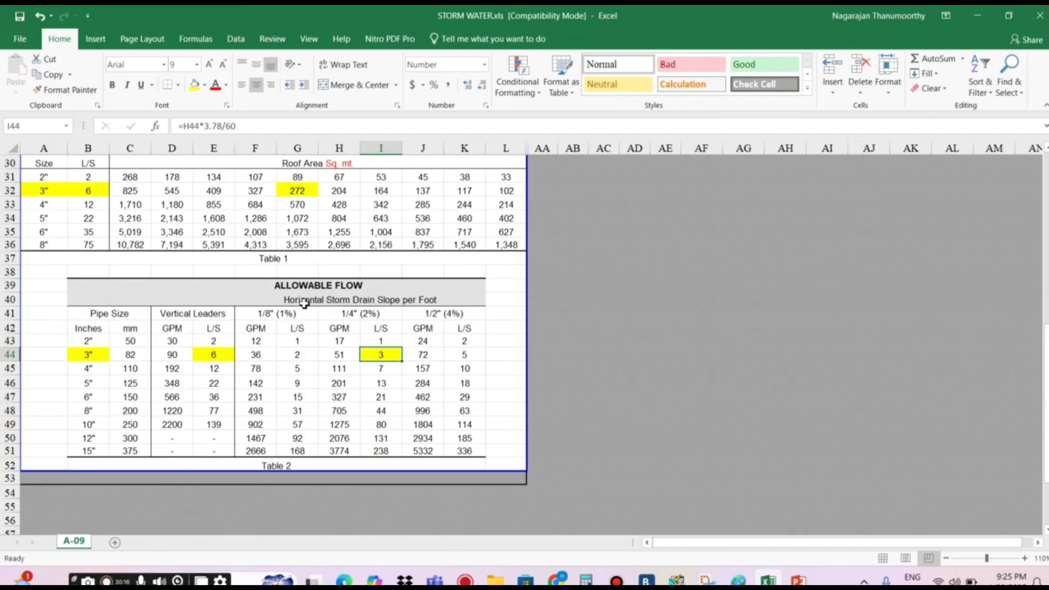
{"action": "left_click", "coordinate": [221, 358]}
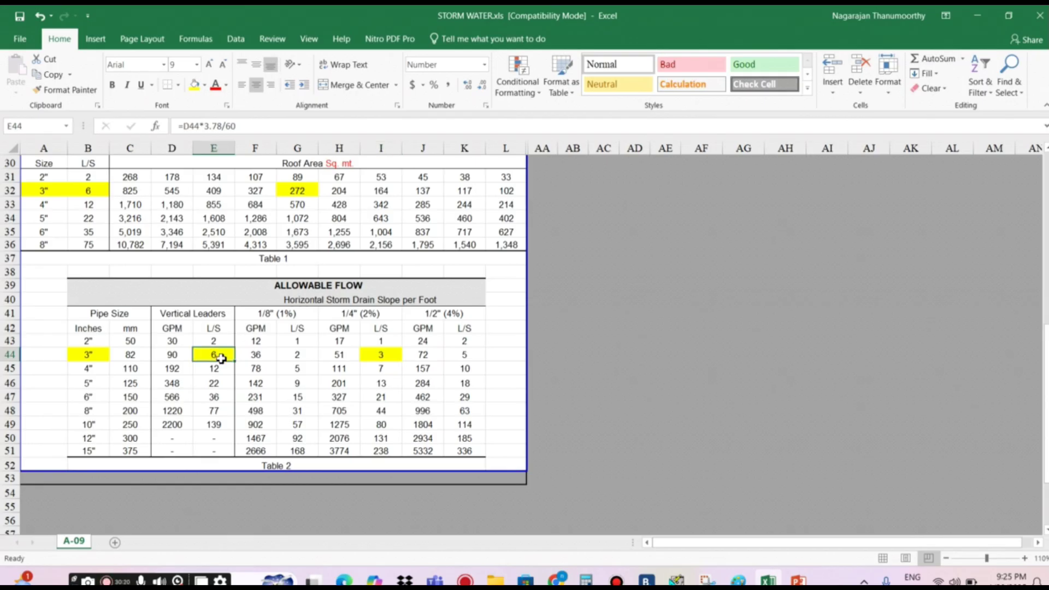
{"action": "left_click", "coordinate": [217, 369]}
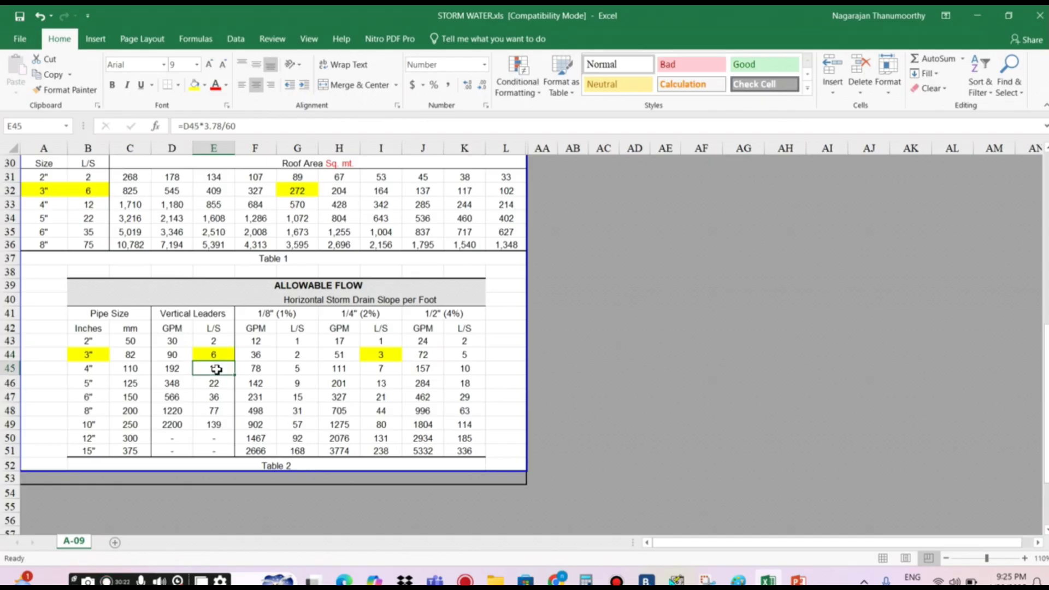
{"action": "left_click", "coordinate": [366, 367]}
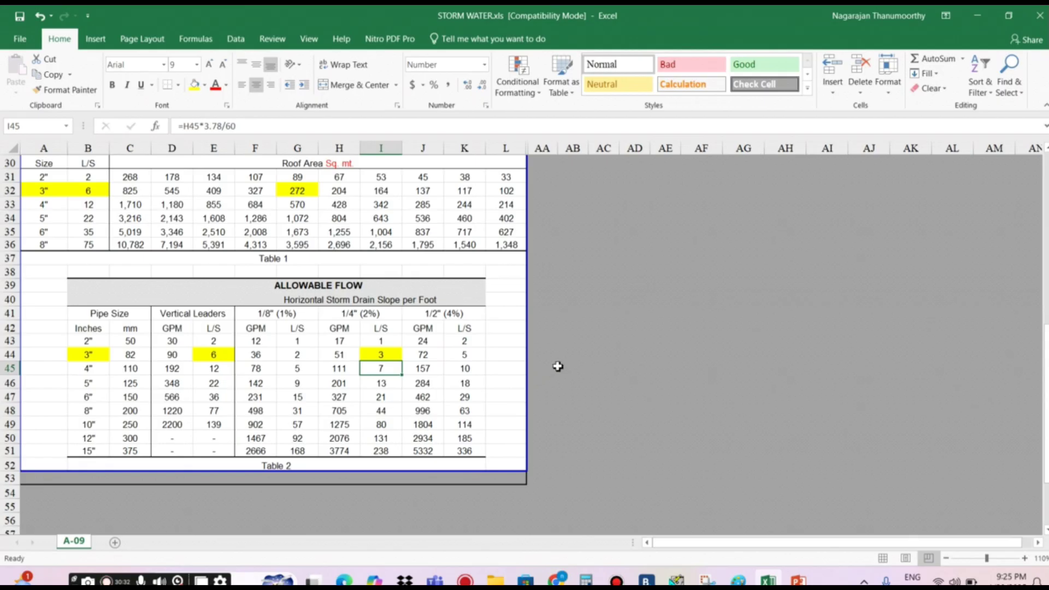
Enter the example flow 6.5 L/S in cell AA45, beside the 4" row of the Allowable Flow table
{"action": "left_click", "coordinate": [555, 367]}
{"action": "type", "text": "6.5 L/S"}
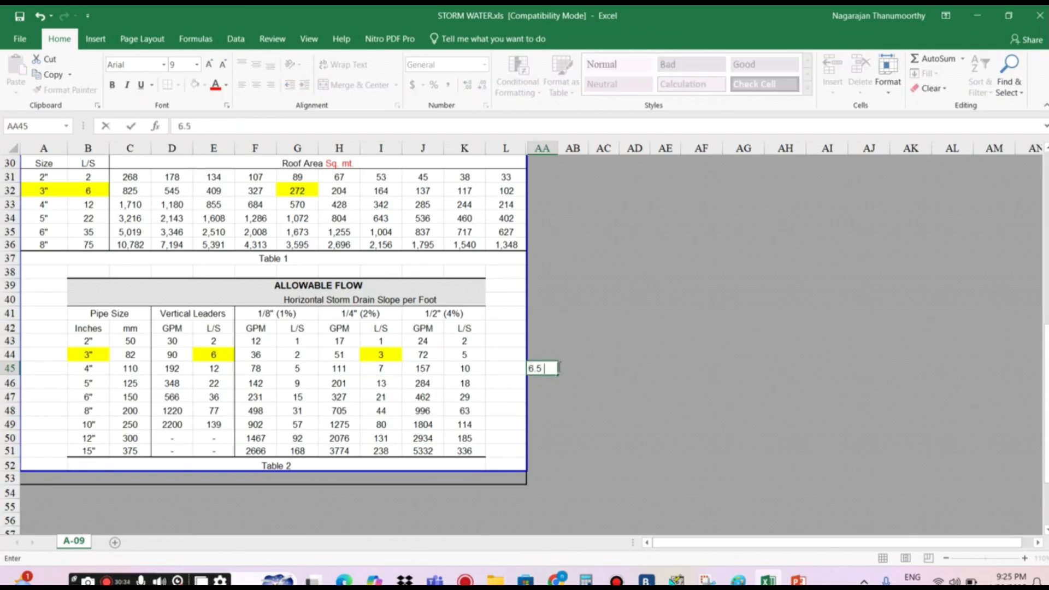
{"action": "left_click", "coordinate": [603, 397]}
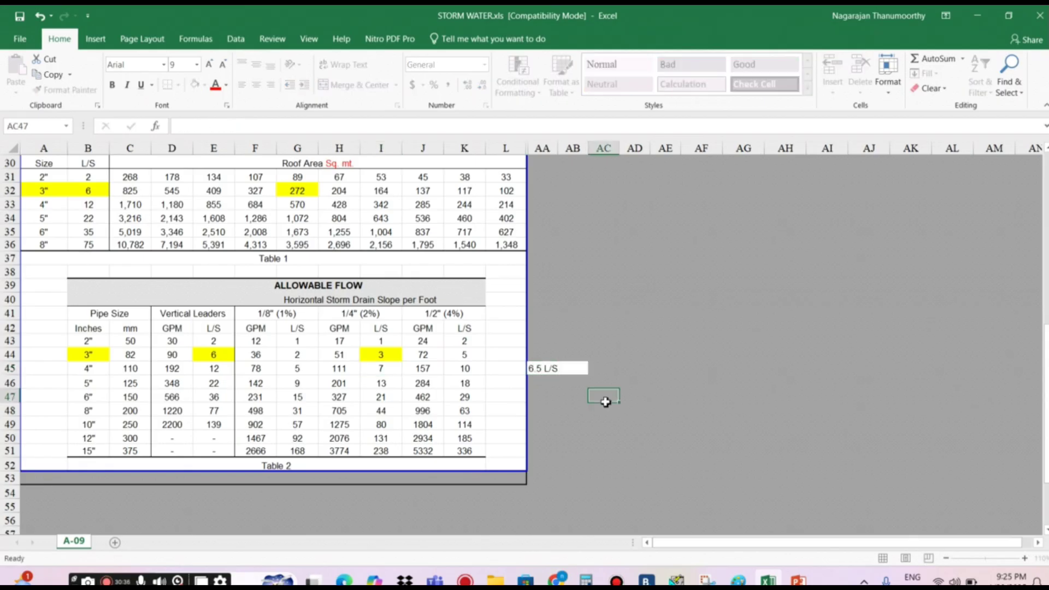
Check the 4" pipe's L/S at 1/4" (2%) slope and for vertical leaders against 6.5 L/S, and review the 3" row again
{"action": "left_click", "coordinate": [381, 318]}
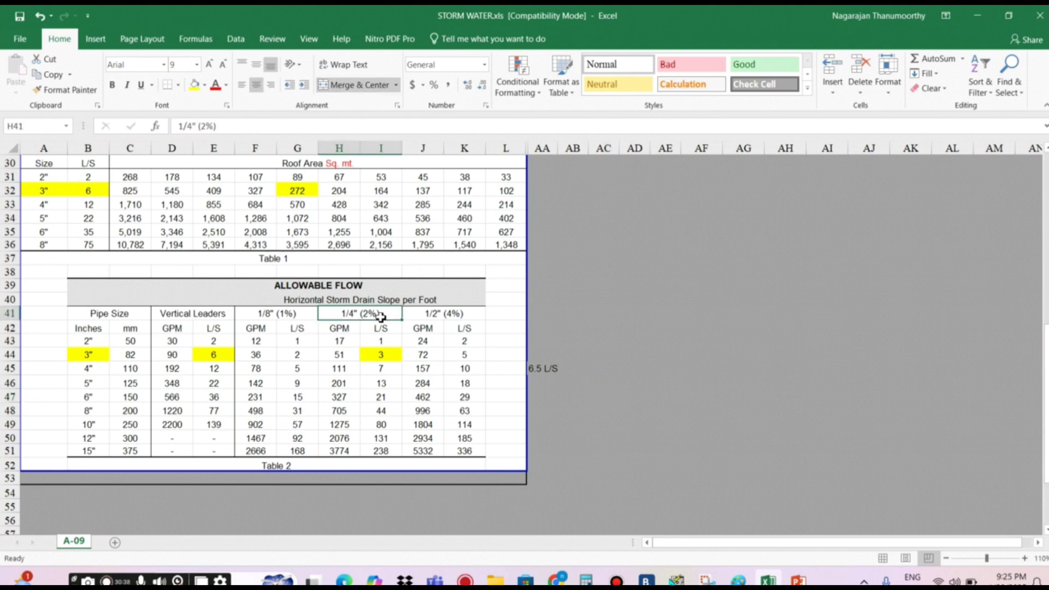
{"action": "left_click", "coordinate": [381, 369]}
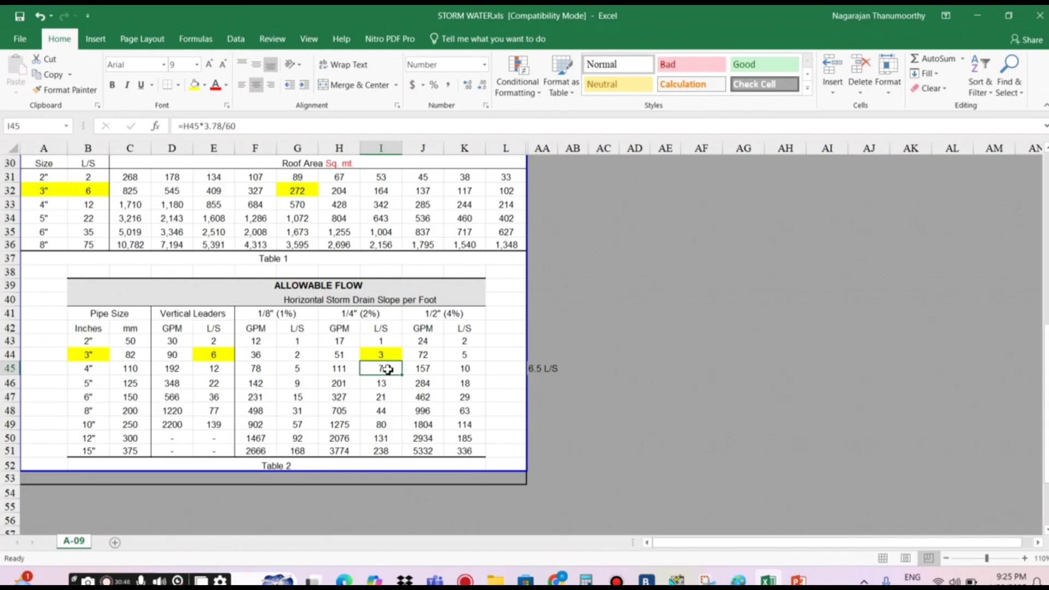
{"action": "left_click", "coordinate": [223, 369]}
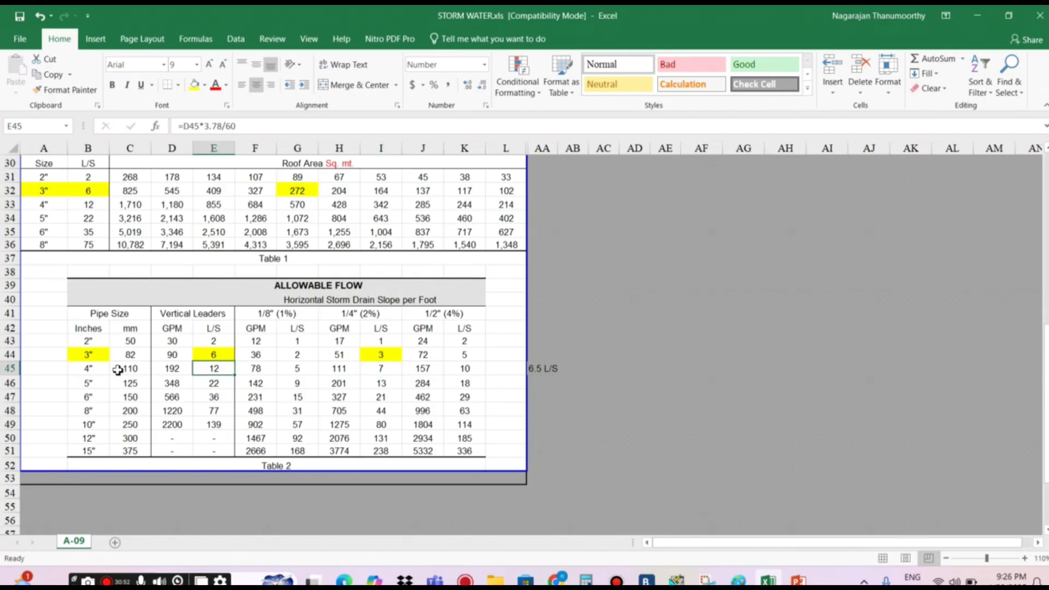
{"action": "left_click", "coordinate": [91, 374]}
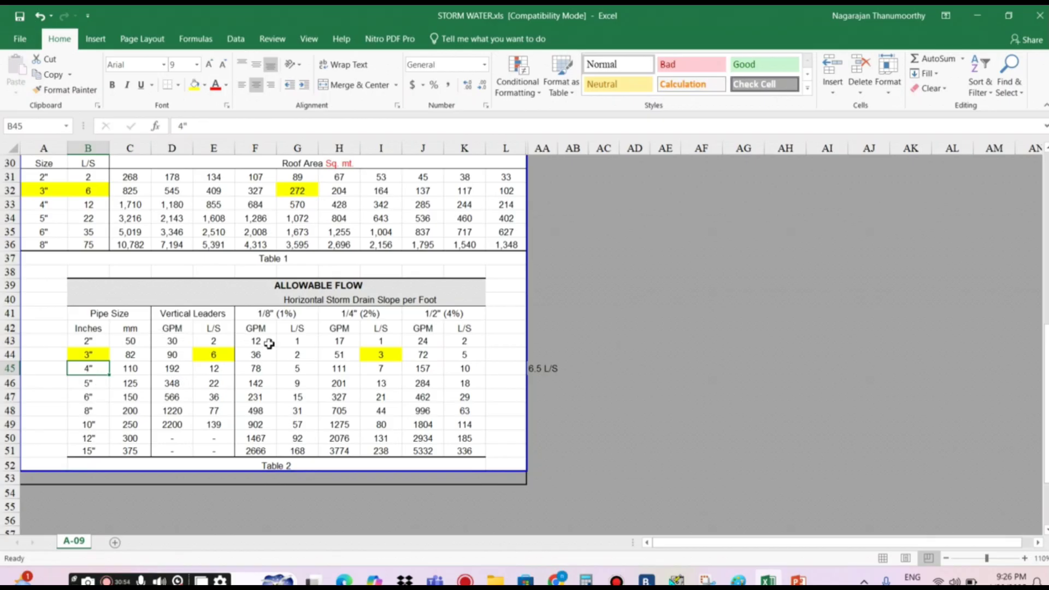
{"action": "left_click", "coordinate": [381, 358]}
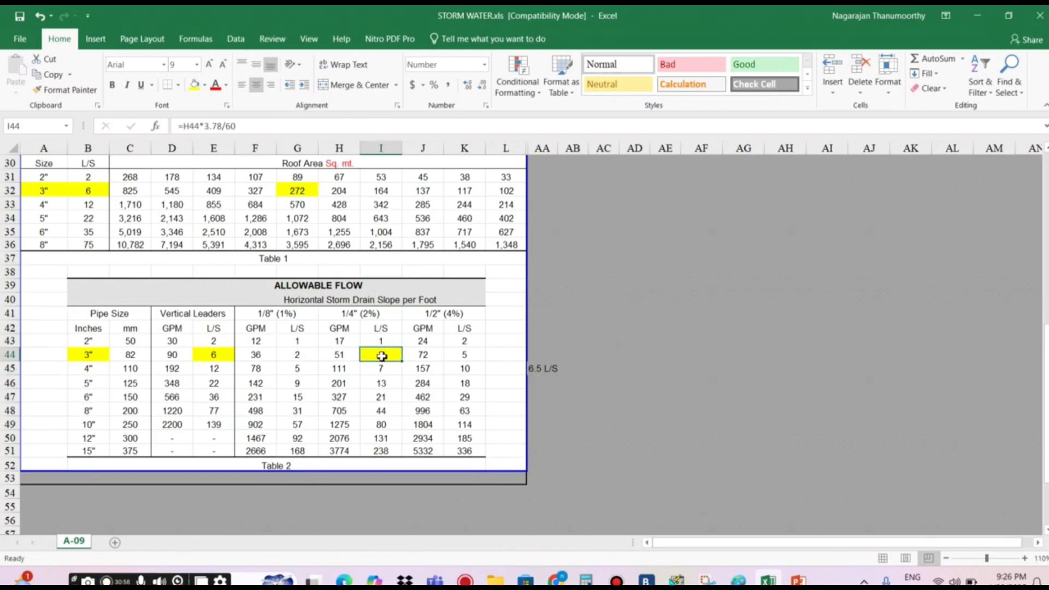
{"action": "left_click", "coordinate": [345, 304]}
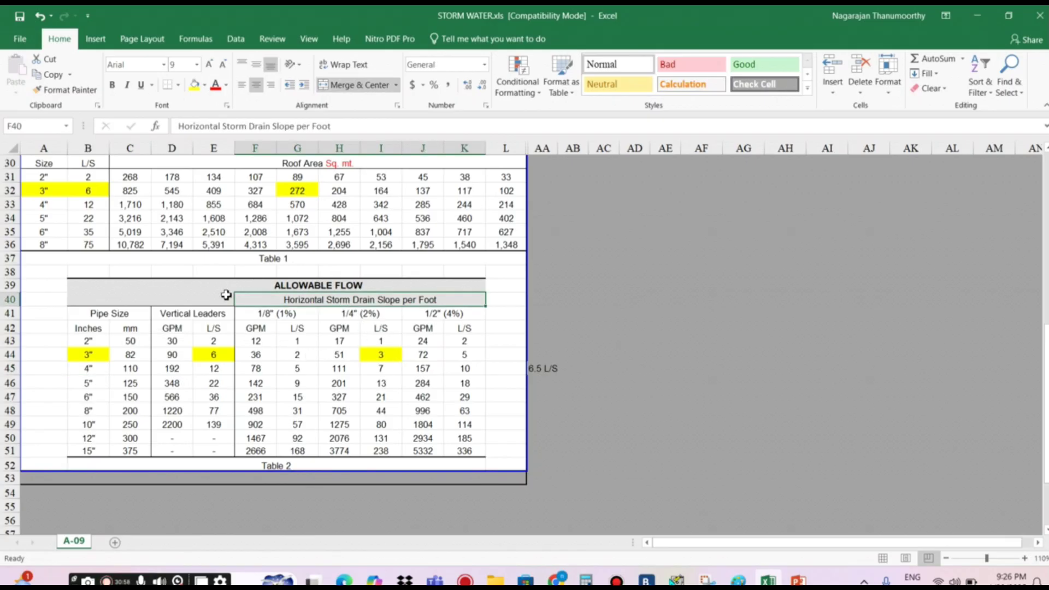
{"action": "left_click", "coordinate": [174, 356]}
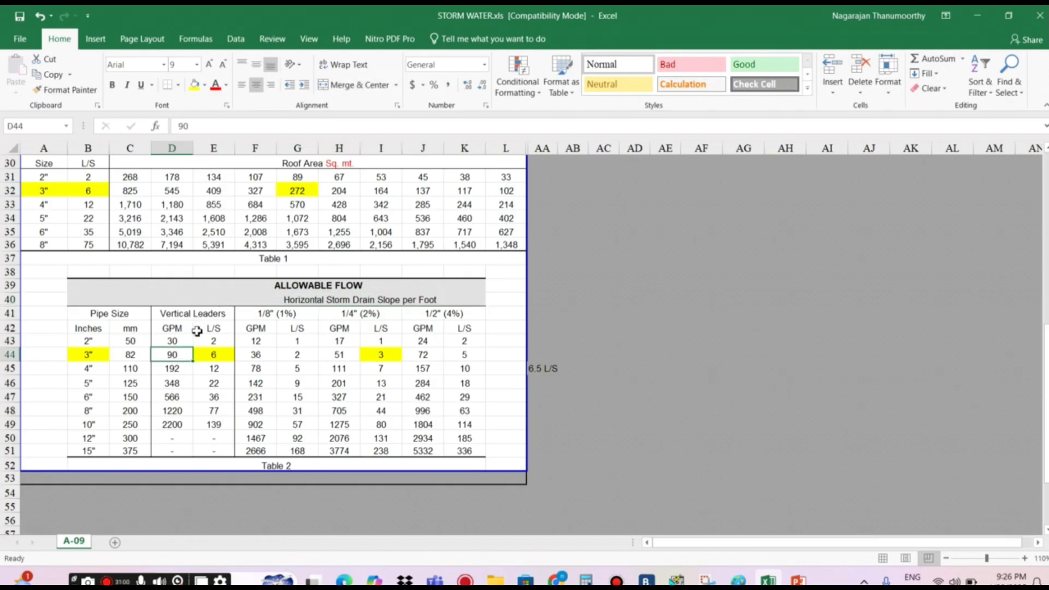
{"action": "left_click", "coordinate": [83, 359]}
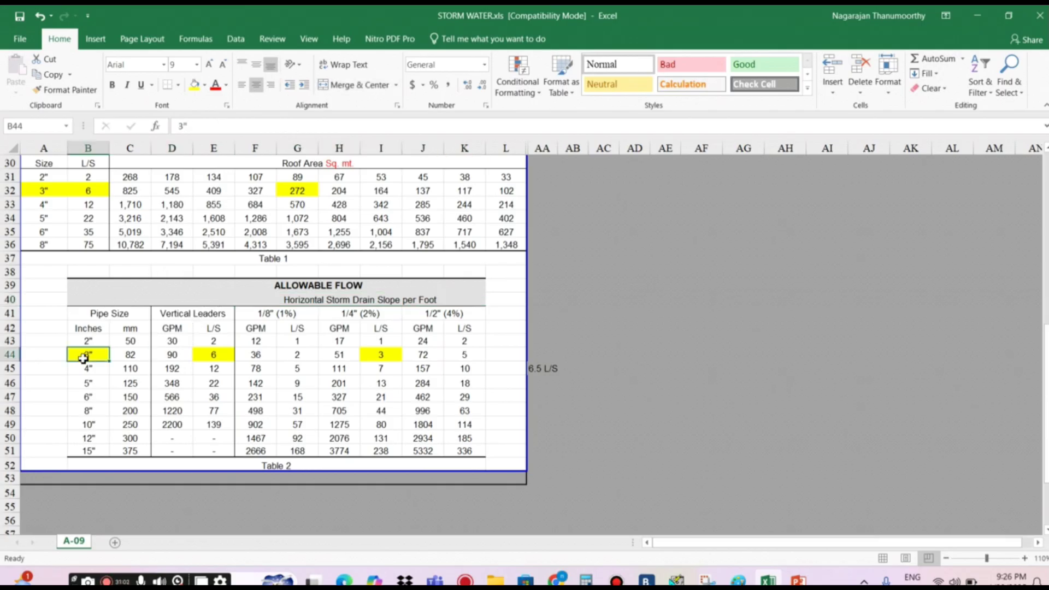